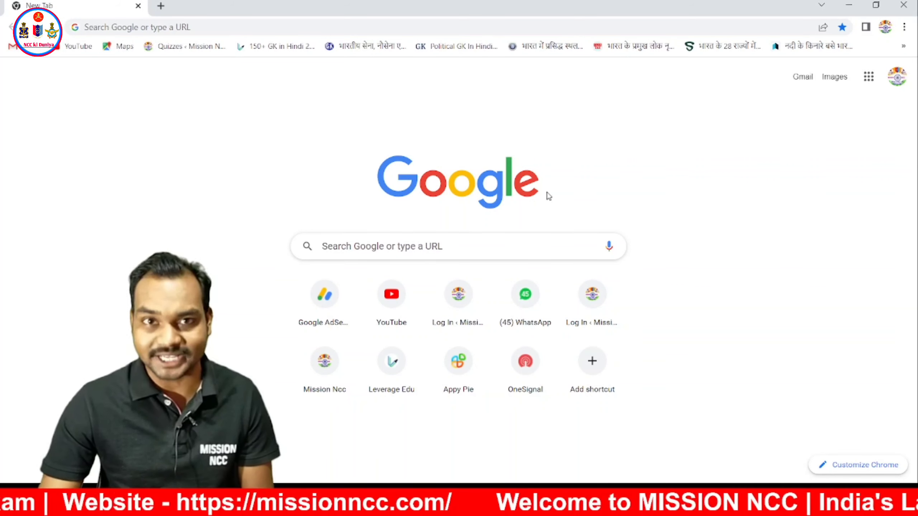
# - Search Google for 'ncc alumni association' and open the nccauto.gov.in REGISTER NOW page
pyautogui.click(461, 246)
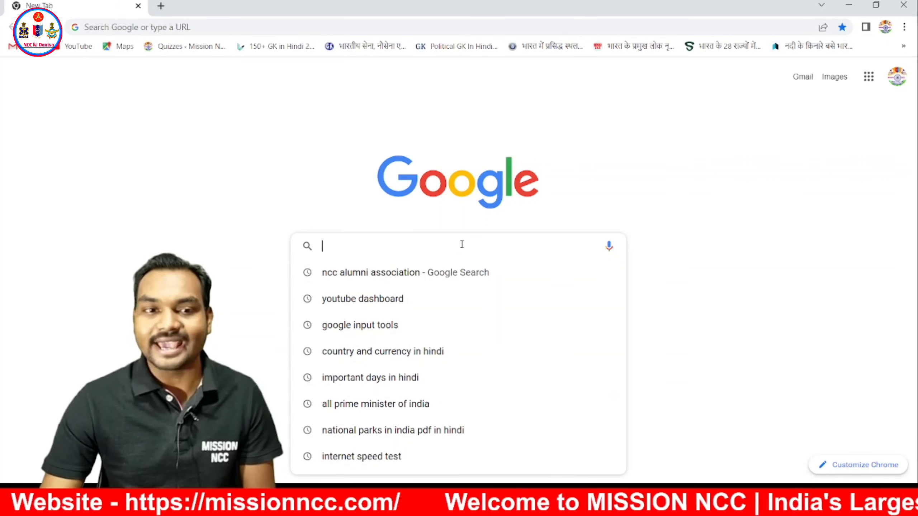
pyautogui.click(445, 272)
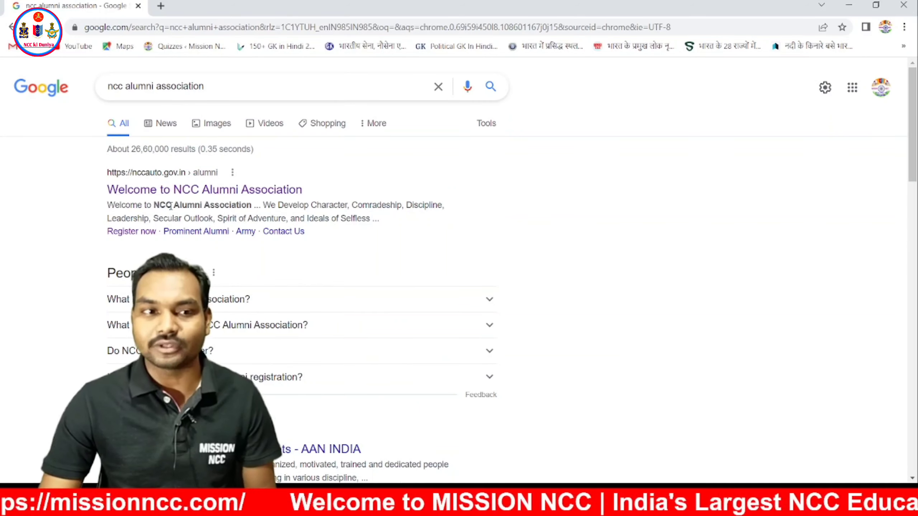
pyautogui.click(279, 191)
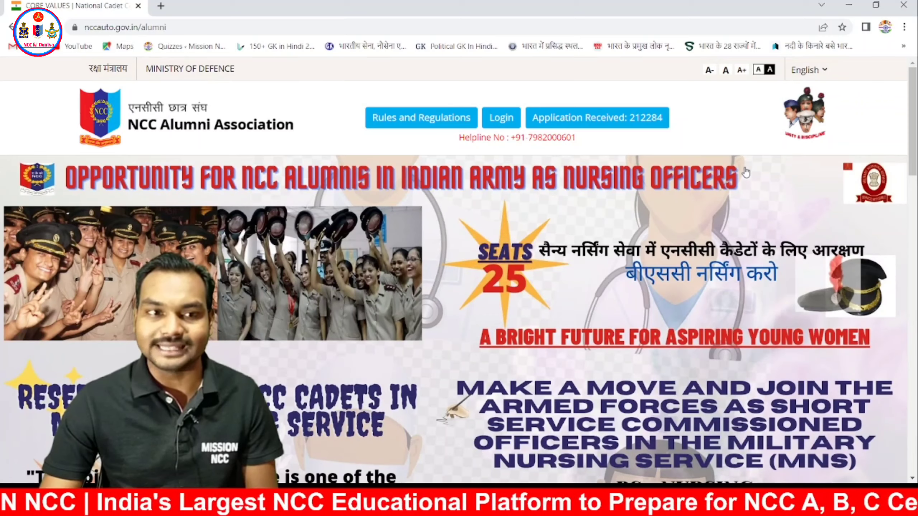
pyautogui.scroll(-15, 745, 173)
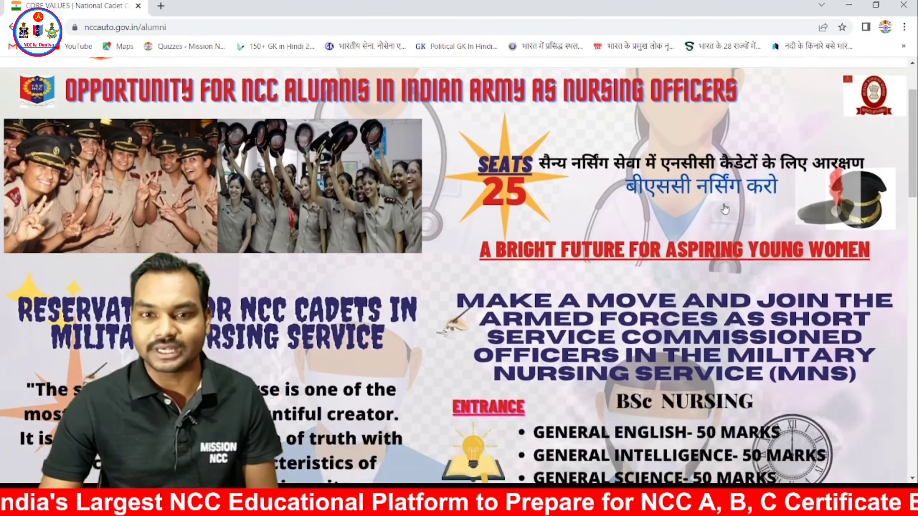
pyautogui.scroll(-10, 696, 232)
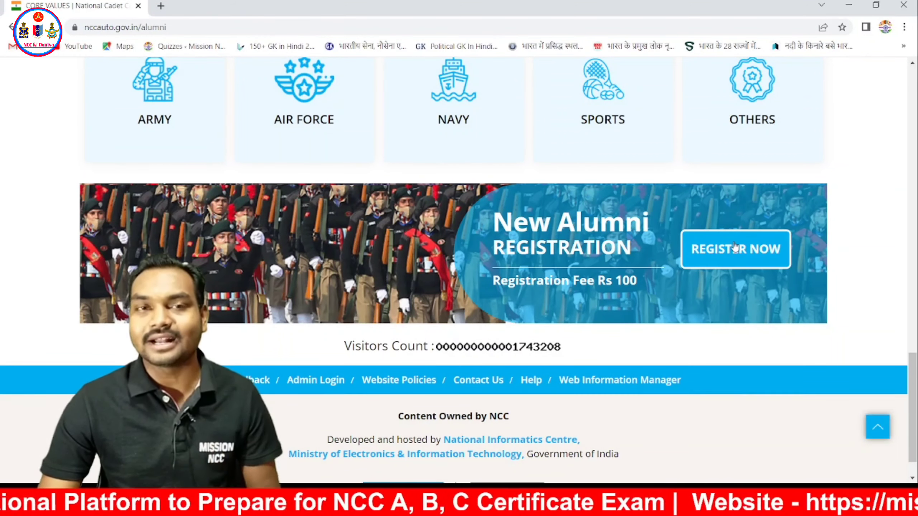
pyautogui.click(735, 248)
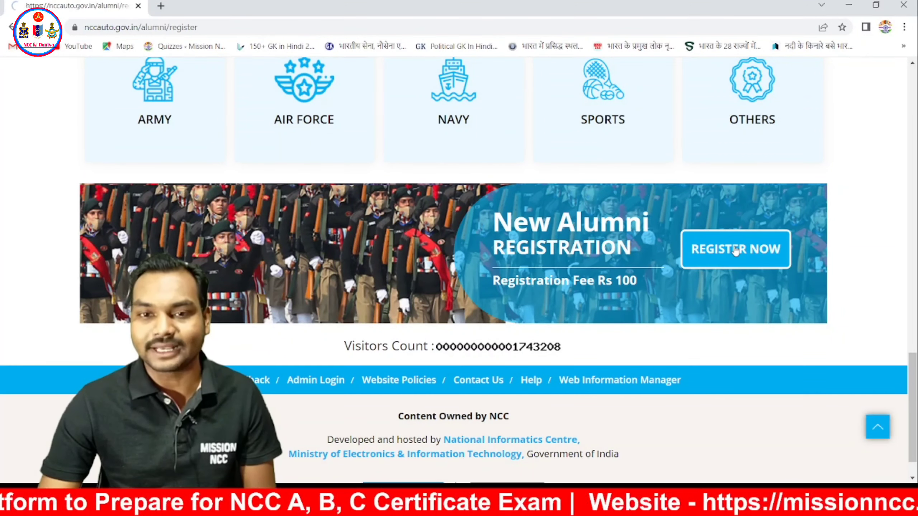
# - Attach a profile photo file to the Upload Photo field in Basic Detail
pyautogui.scroll(-6, 734, 250)
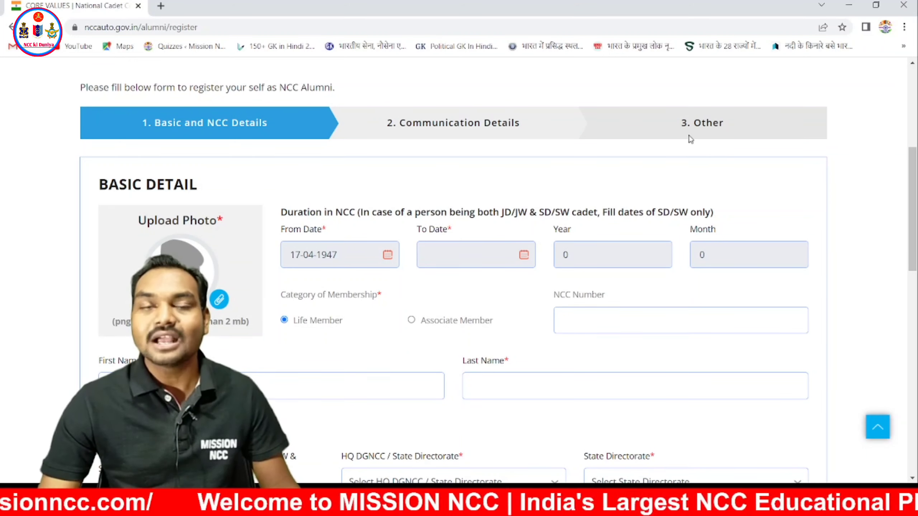
pyautogui.scroll(-2, 682, 144)
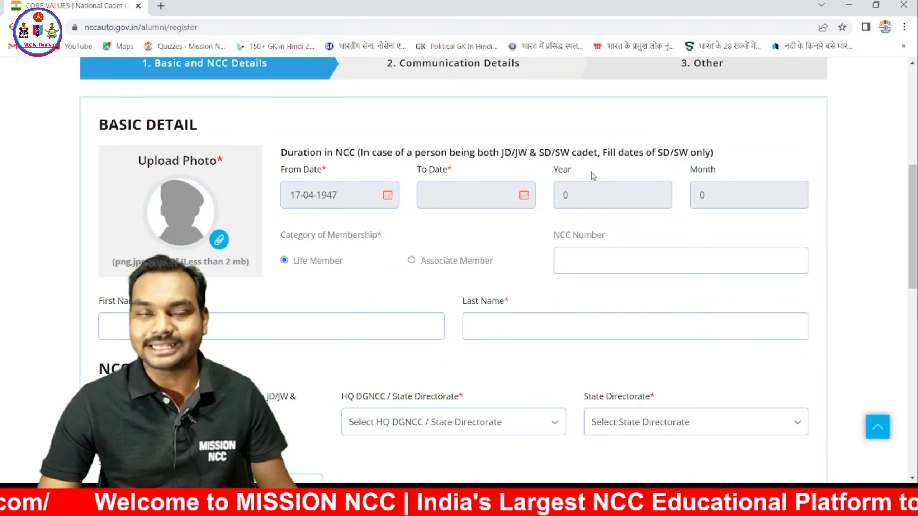
pyautogui.click(219, 241)
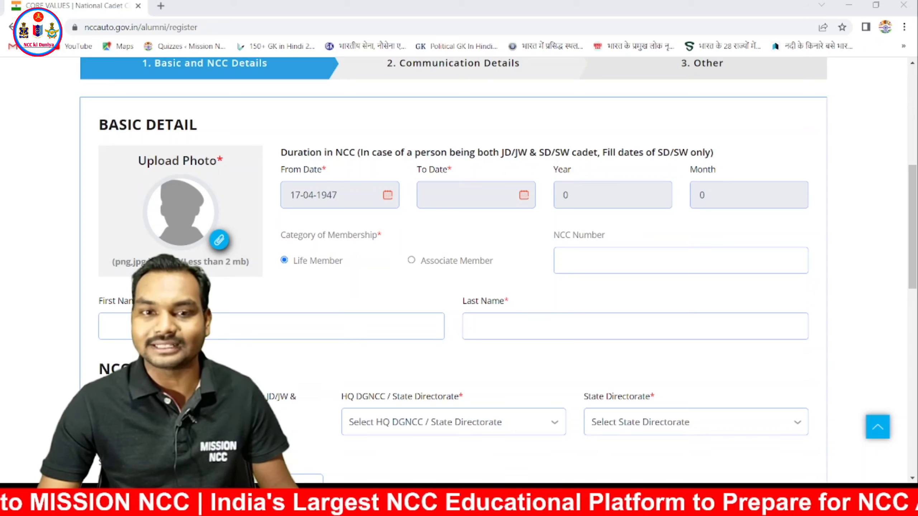
pyautogui.doubleClick(603, 266)
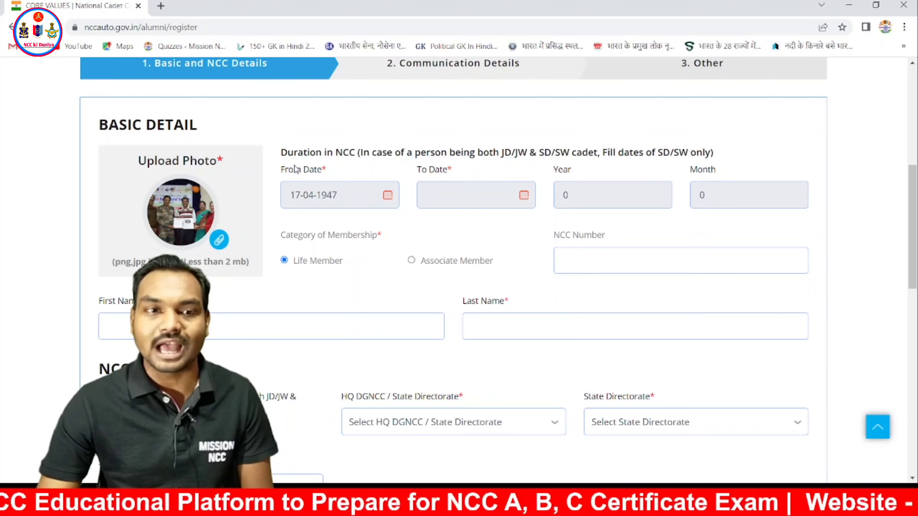
pyautogui.moveTo(281, 152); pyautogui.dragTo(356, 155)
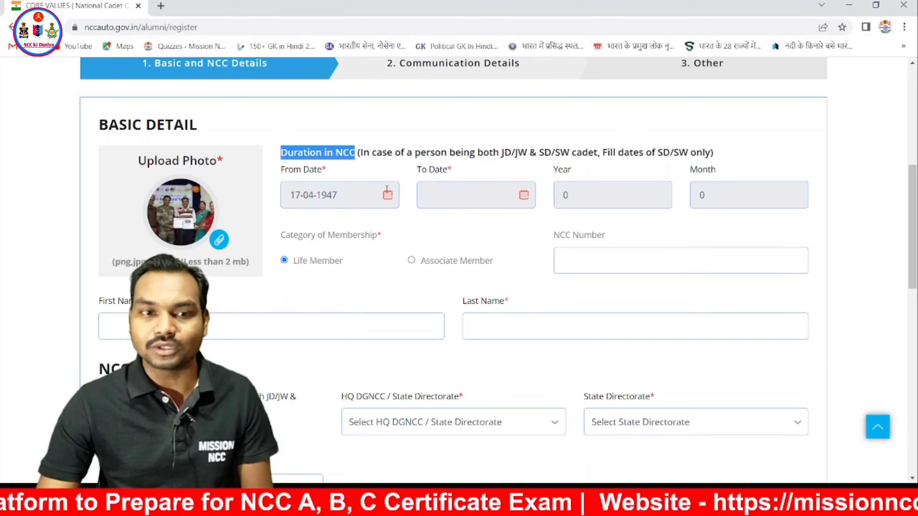
# - Pick From Date 9 July 2019 and To Date 17 April 2022 in the calendars
pyautogui.click(386, 194)
pyautogui.click(366, 227)
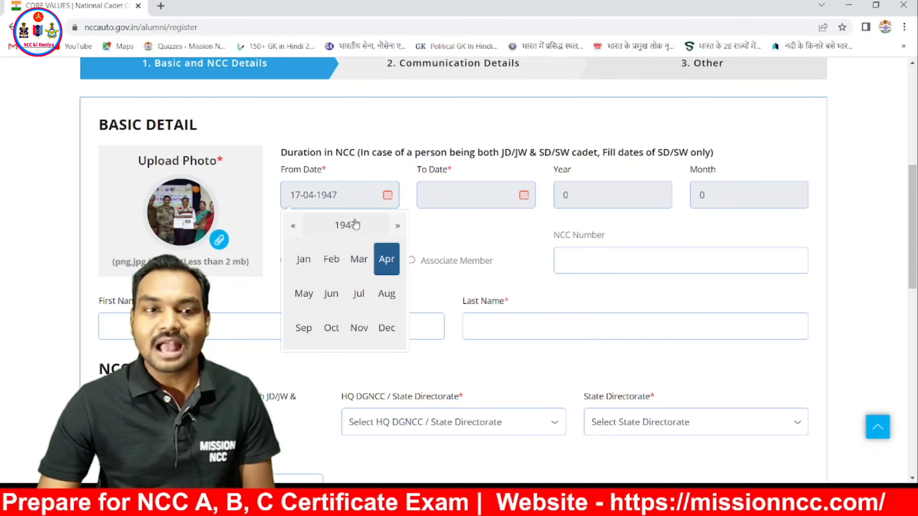
pyautogui.click(355, 225)
pyautogui.click(395, 226)
pyautogui.click(395, 226)
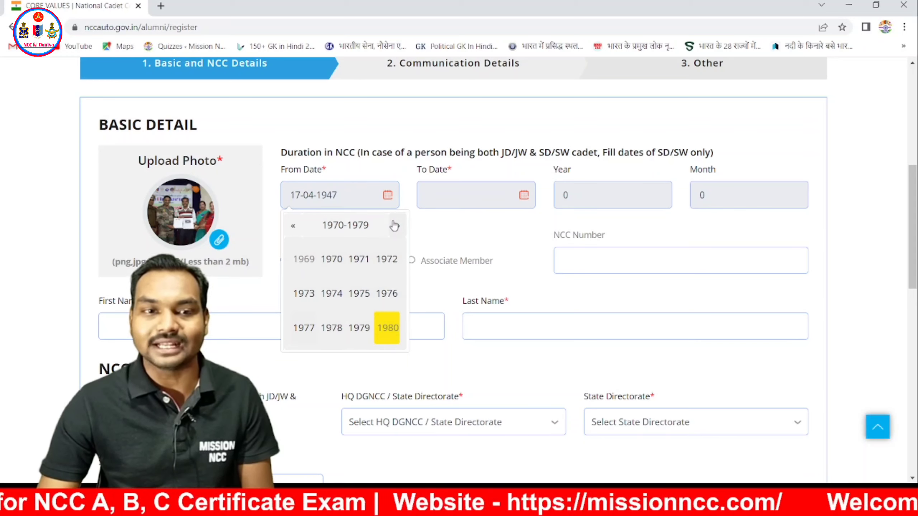
pyautogui.click(394, 225)
pyautogui.click(395, 226)
pyautogui.click(395, 226)
pyautogui.click(395, 226)
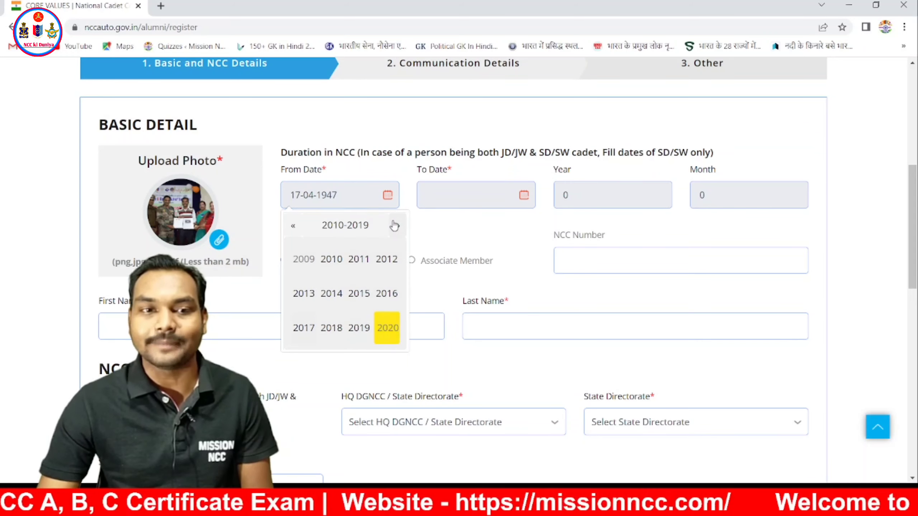
pyautogui.click(359, 327)
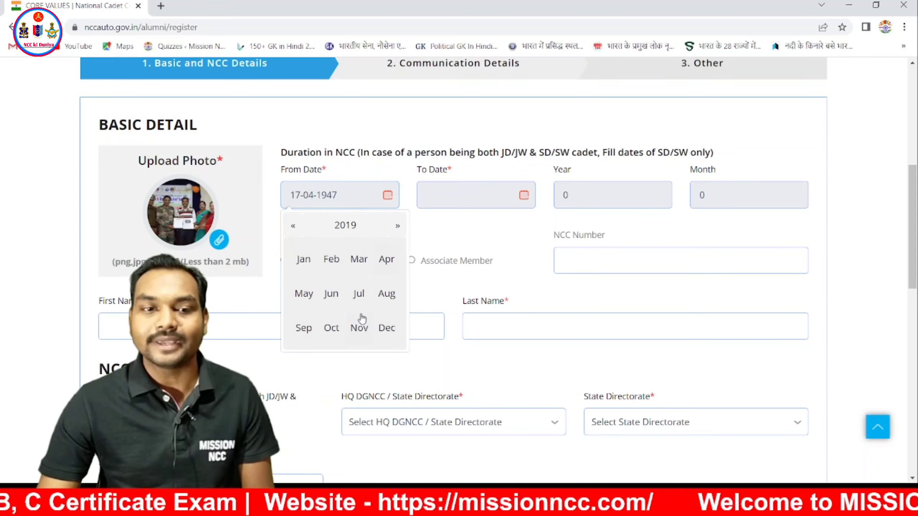
pyautogui.click(357, 293)
pyautogui.click(356, 292)
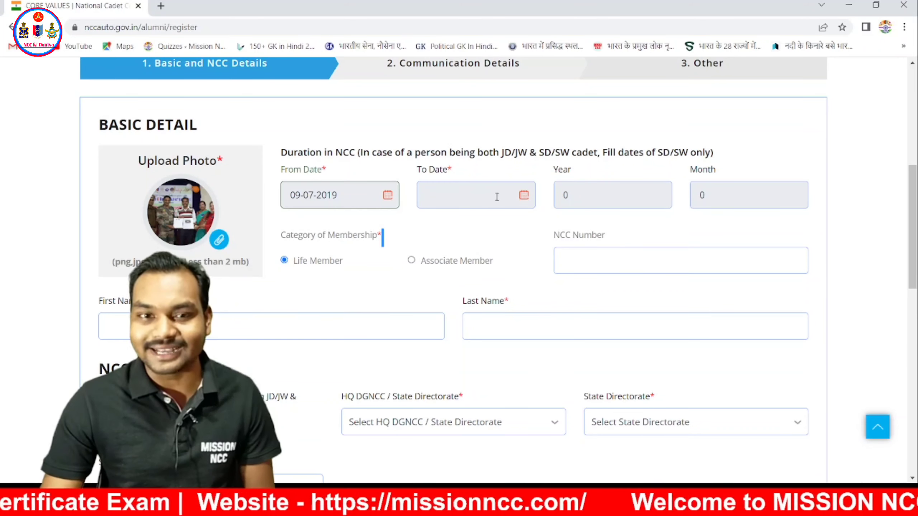
pyautogui.click(524, 195)
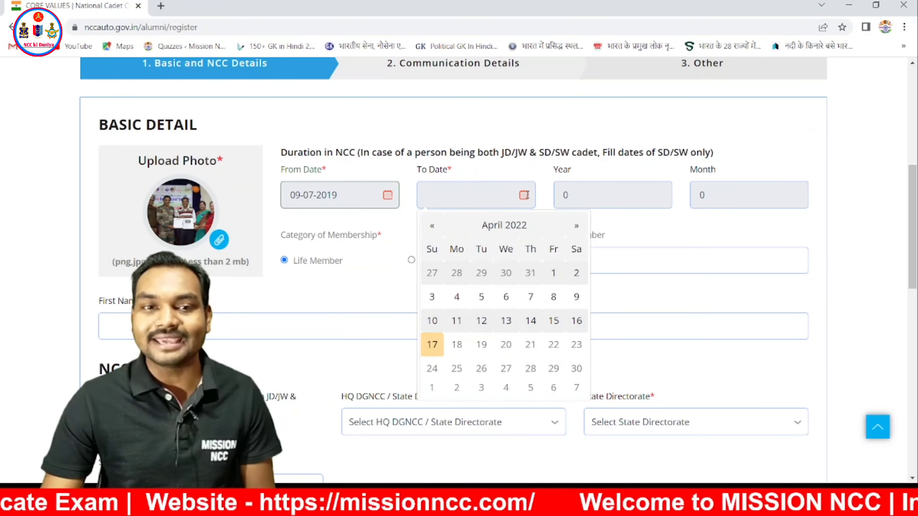
pyautogui.click(432, 345)
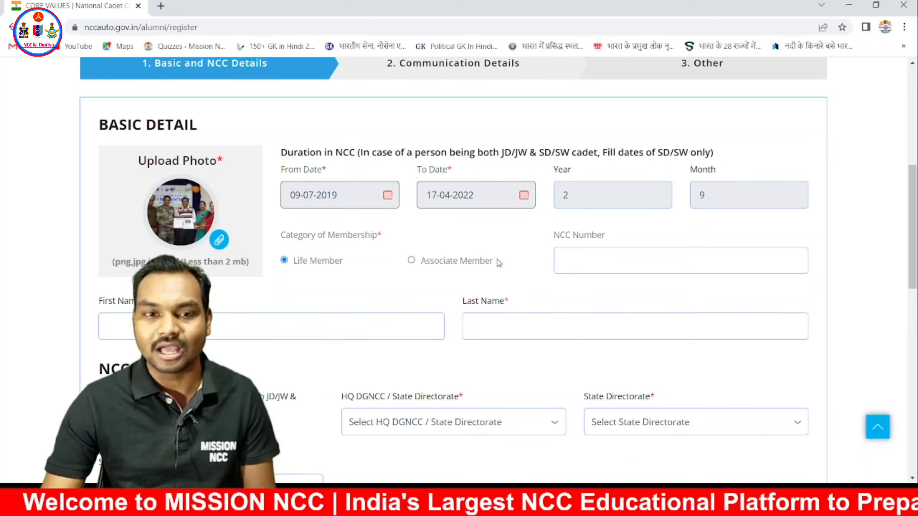
# - Type the cadet's NCC number into the NCC Number field, correcting the typos
pyautogui.scroll(-2, 500, 263)
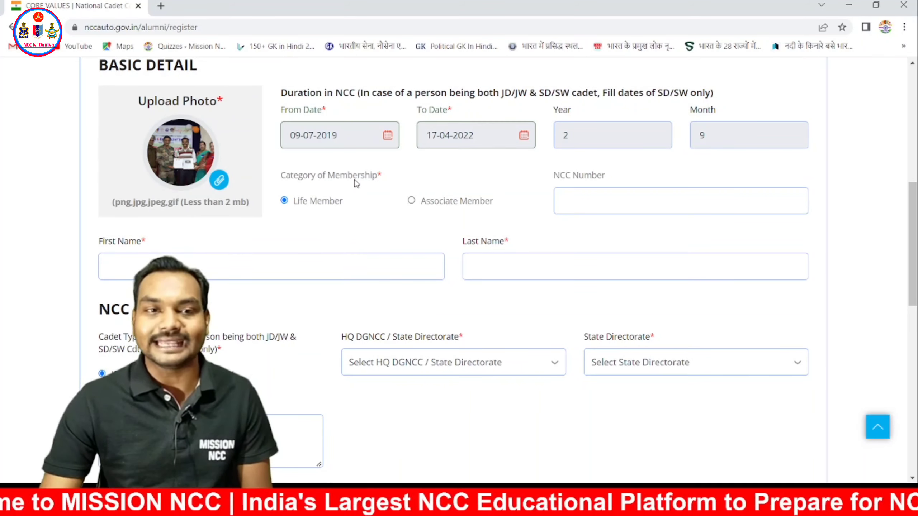
pyautogui.scroll(-2, 353, 186)
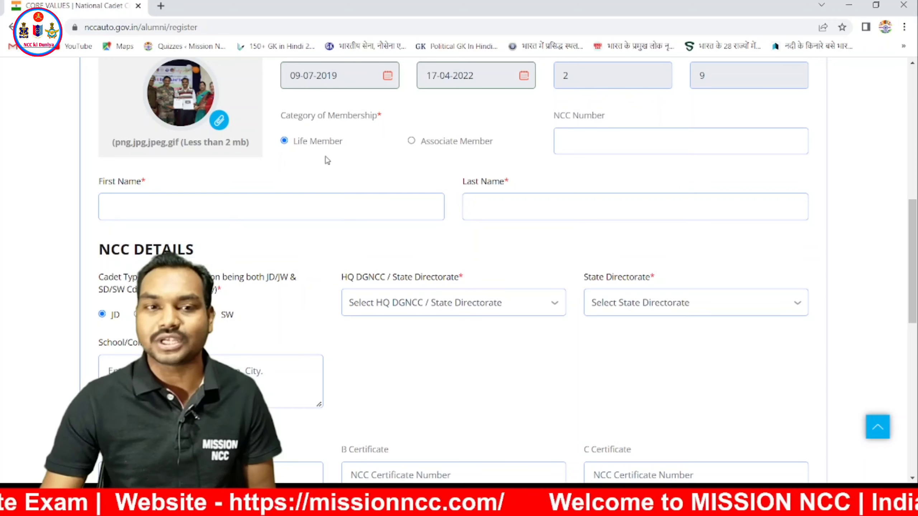
pyautogui.click(609, 139)
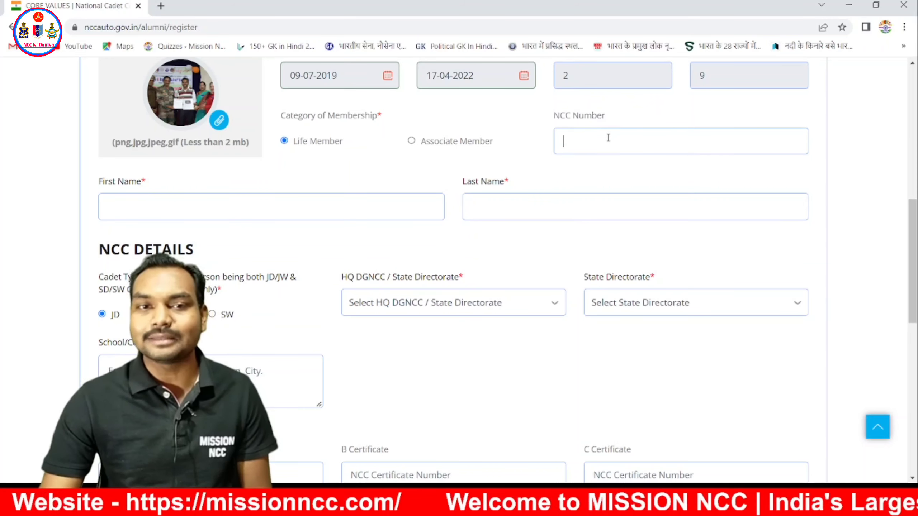
pyautogui.moveTo(554, 116); pyautogui.dragTo(607, 119)
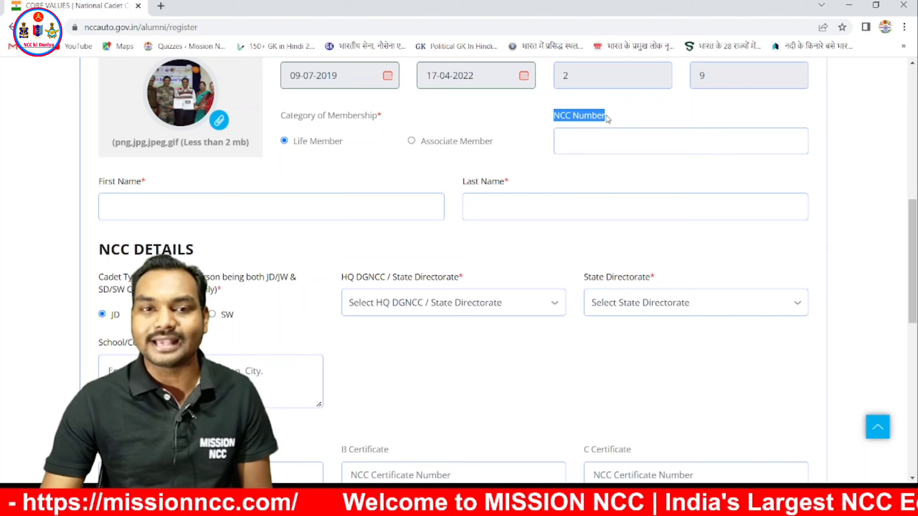
pyautogui.click(623, 140)
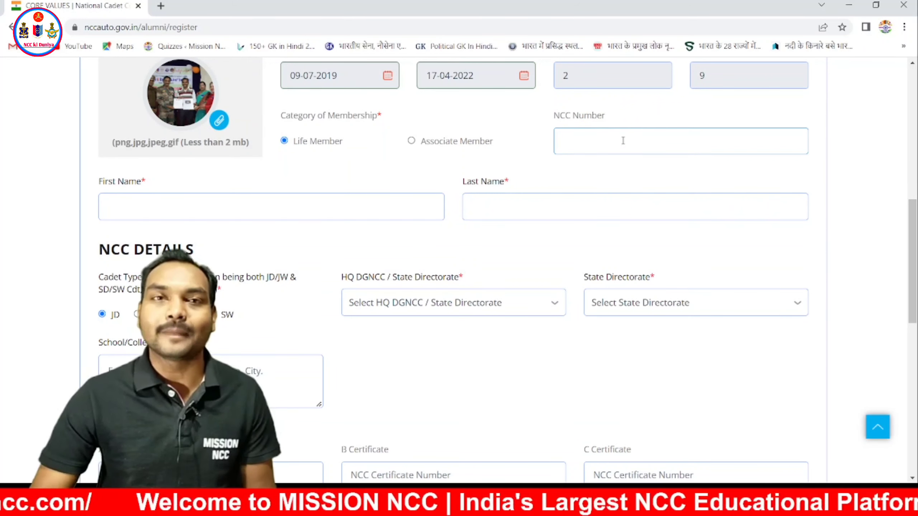
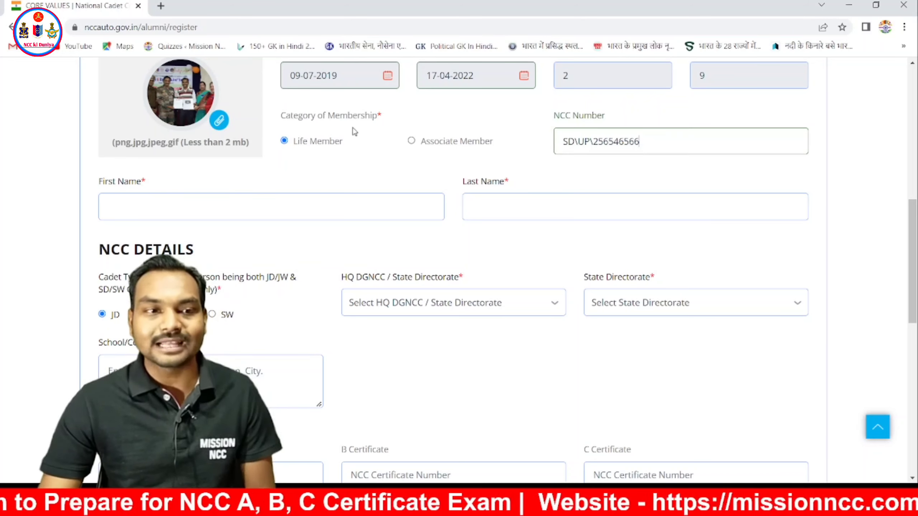
pyautogui.scroll(-2, 318, 151)
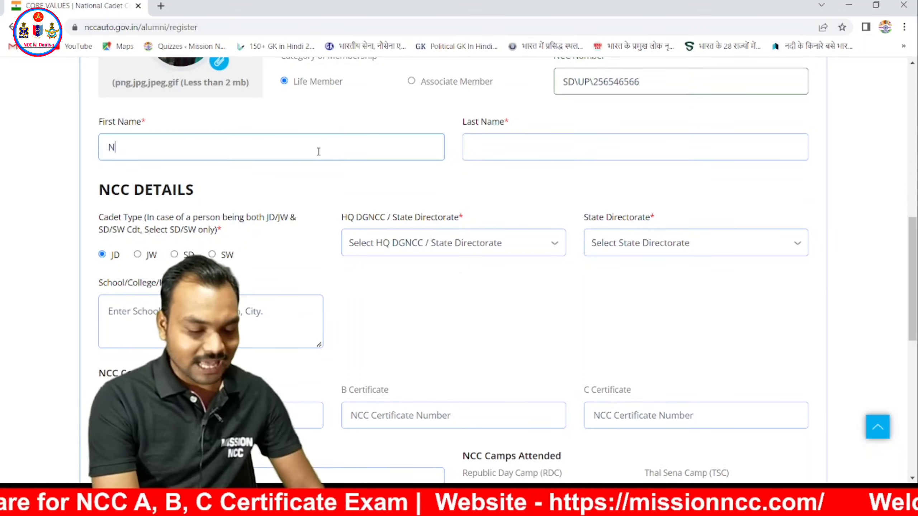
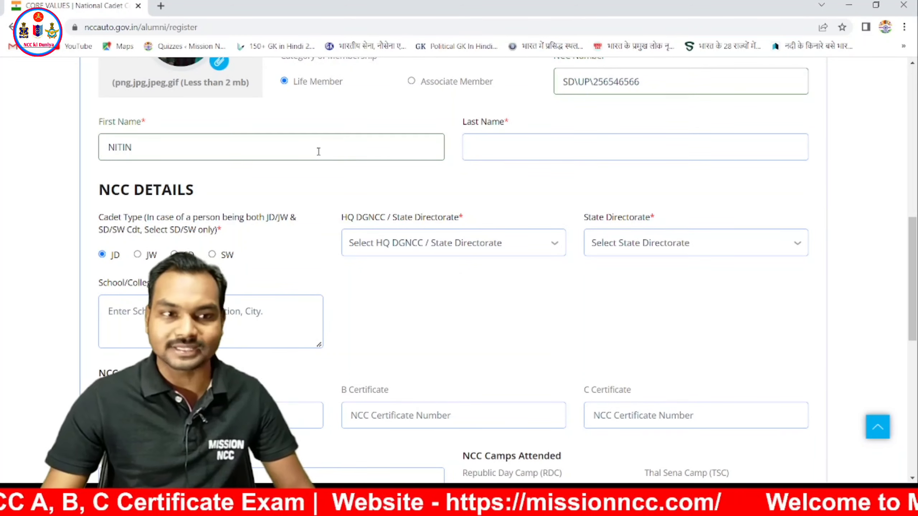
# - Enter the cadet's first name and surname in the First Name and Last Name fields
pyautogui.click(519, 151)
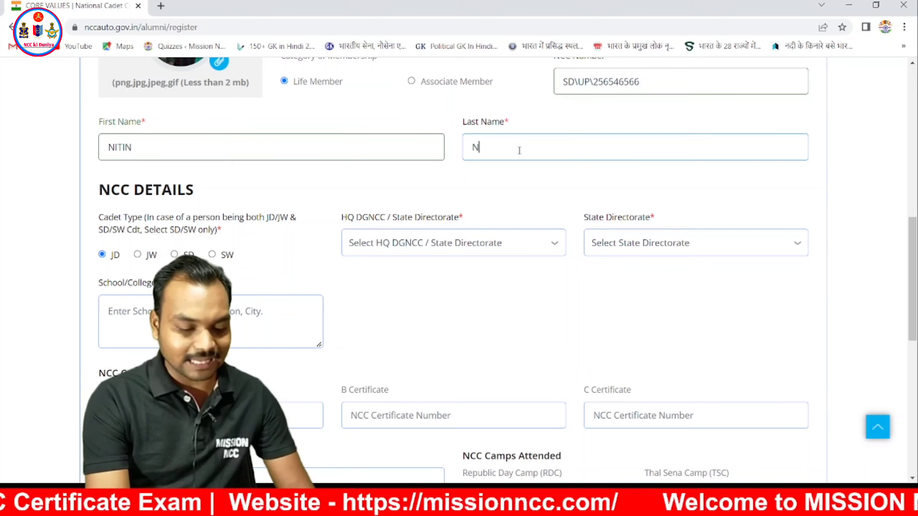
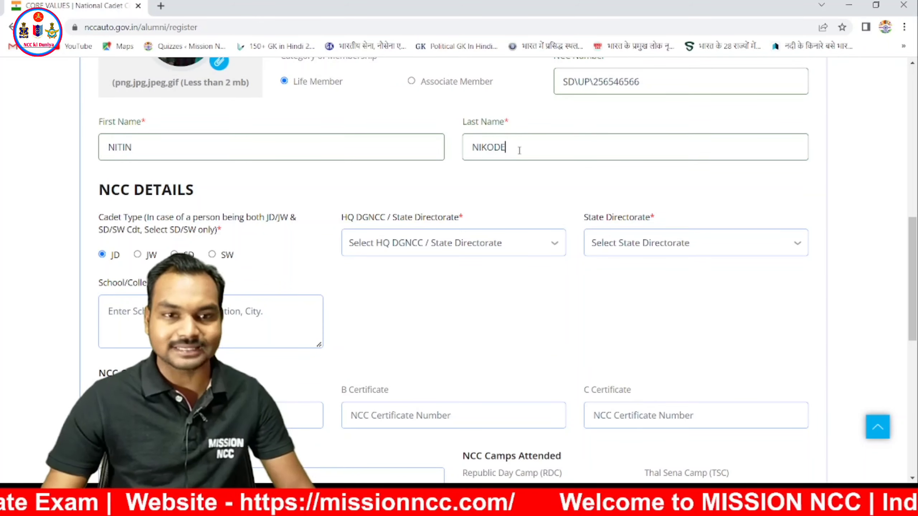
pyautogui.scroll(-1, 254, 135)
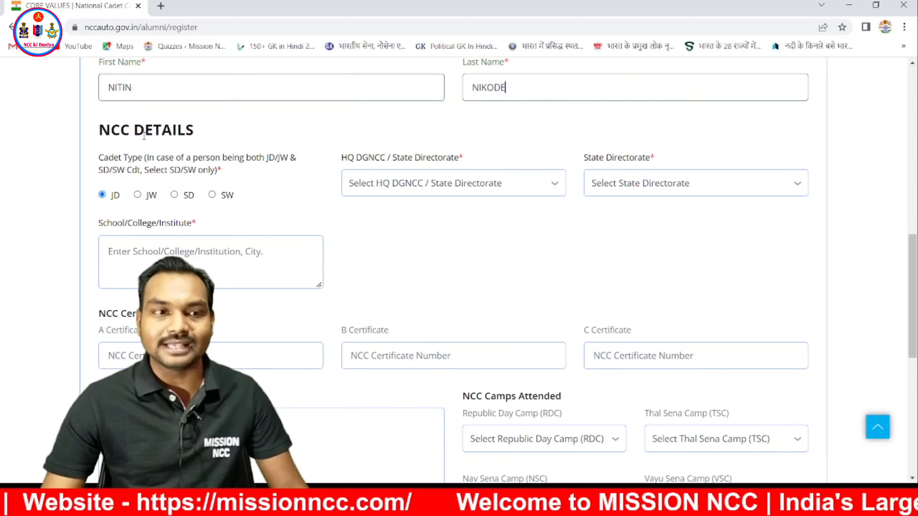
# - Set the cadet type to SD in NCC Details
pyautogui.moveTo(100, 130); pyautogui.dragTo(199, 136)
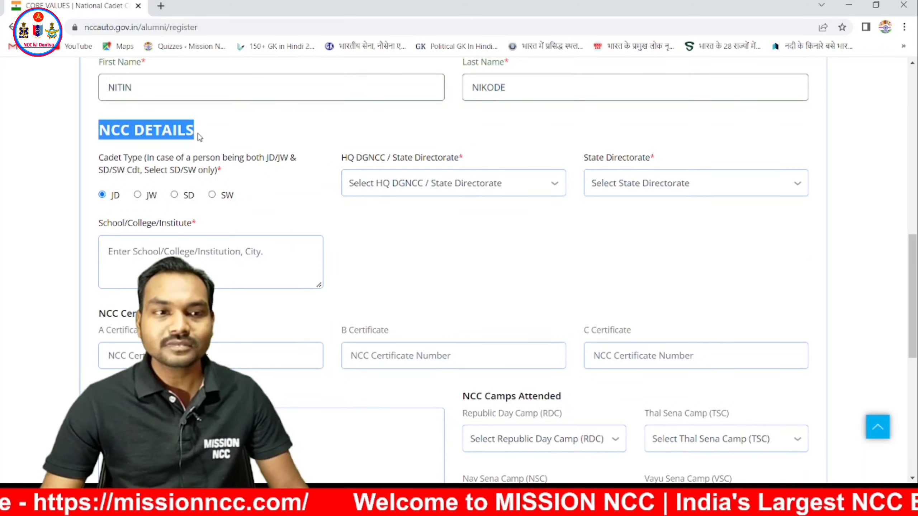
pyautogui.scroll(-3, 190, 159)
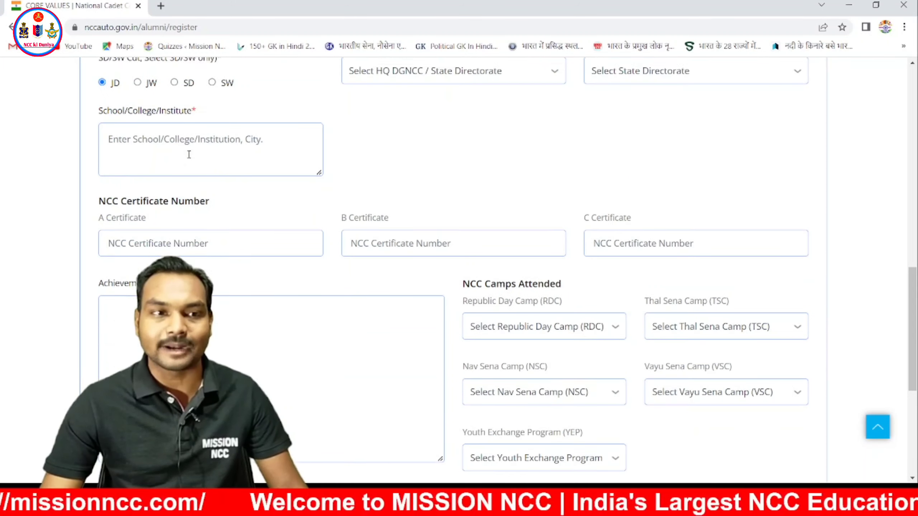
pyautogui.scroll(1, 189, 155)
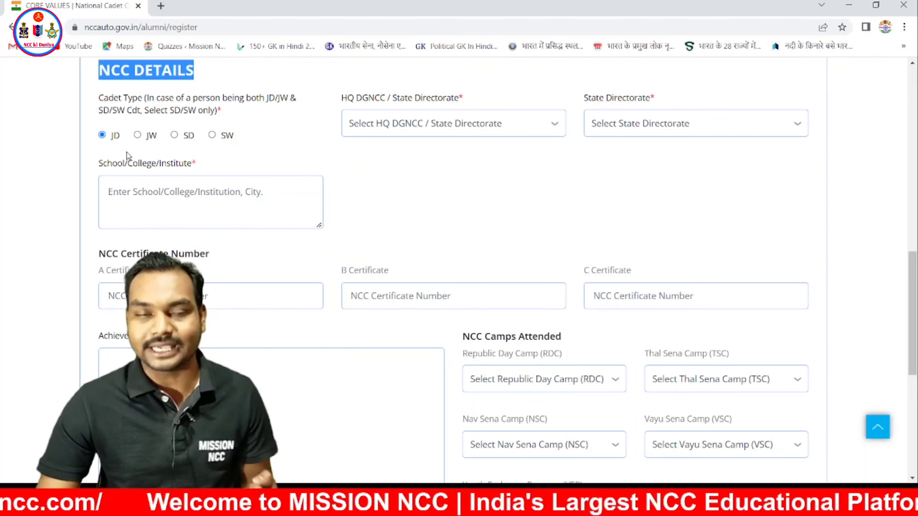
pyautogui.click(176, 136)
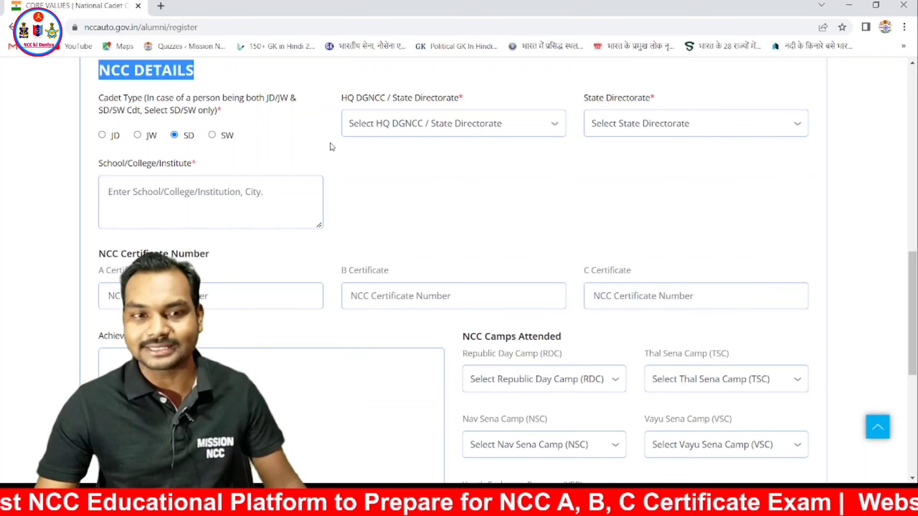
# - Choose State Directorate under HQ DGNCC and UP as the State Directorate
pyautogui.click(346, 101)
pyautogui.moveTo(345, 101); pyautogui.dragTo(463, 104)
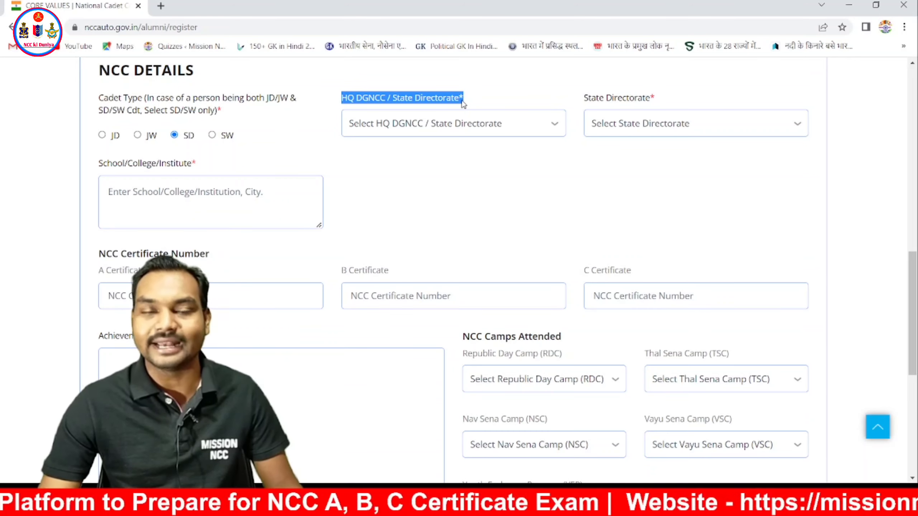
pyautogui.click(550, 129)
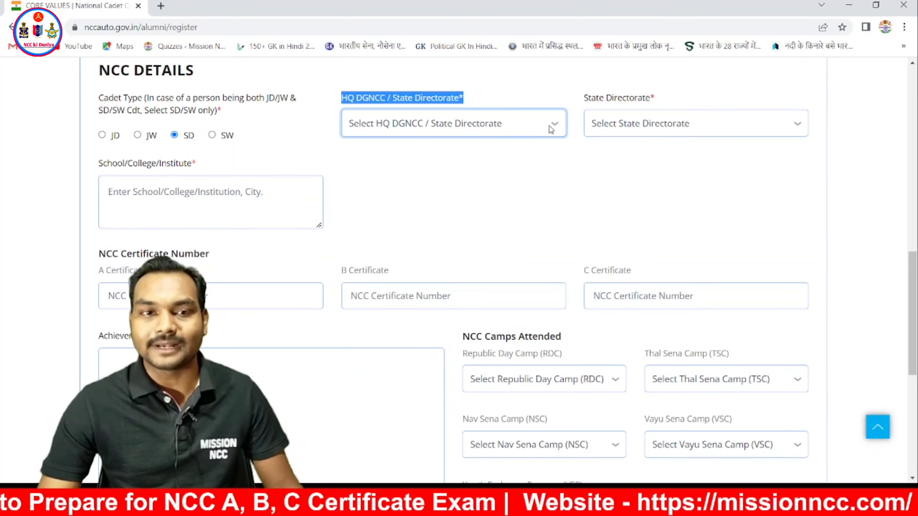
pyautogui.click(480, 158)
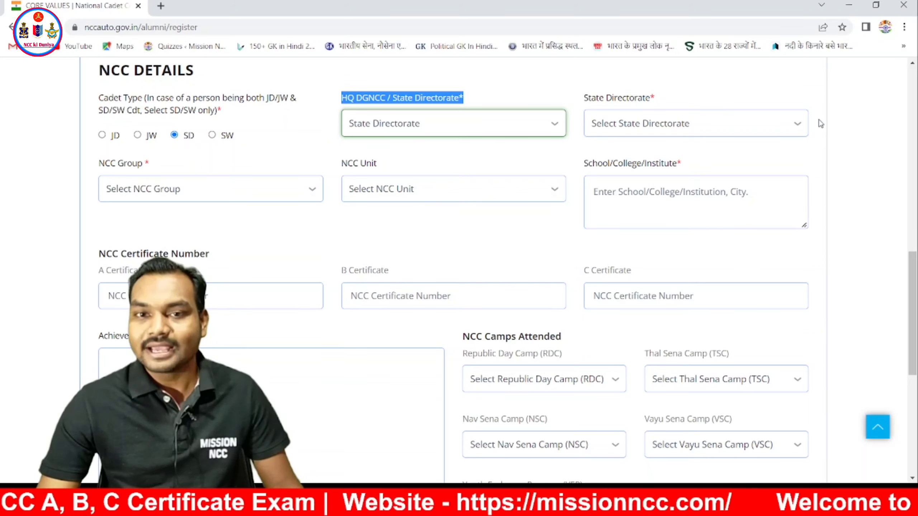
pyautogui.click(798, 124)
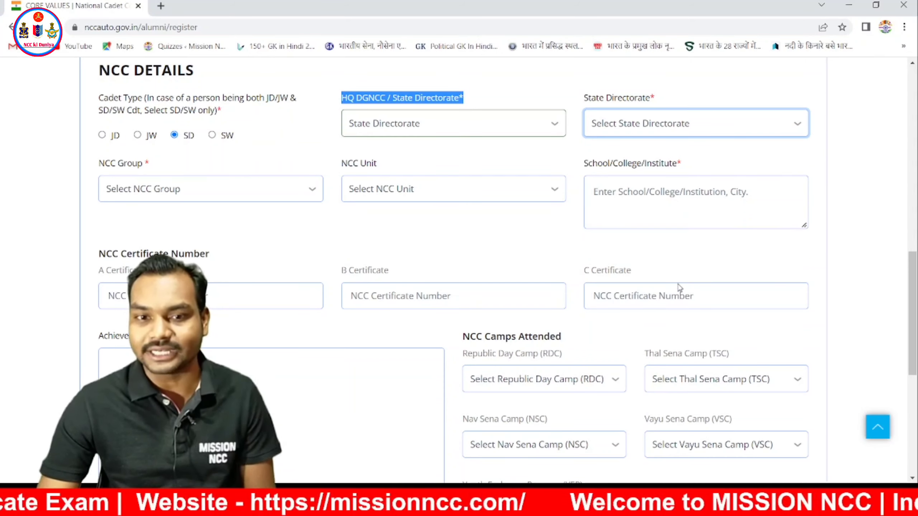
pyautogui.press('u')
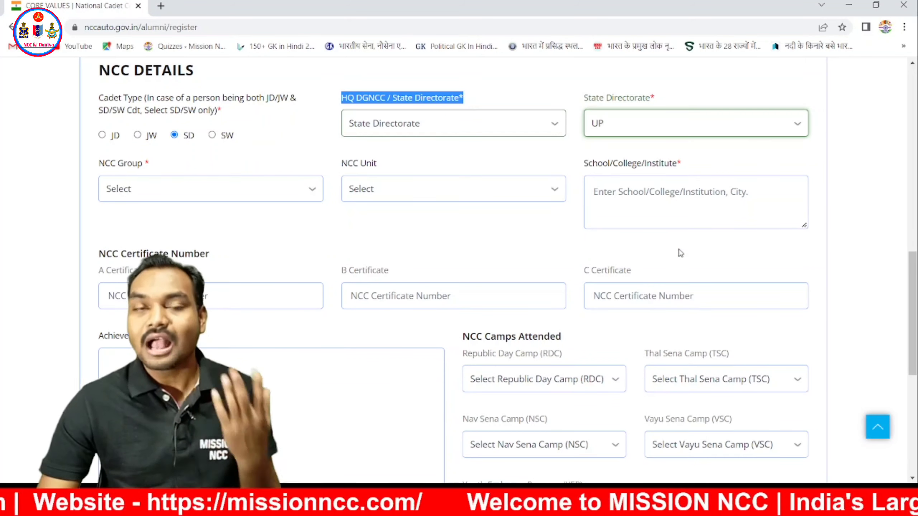
# - Select Agra as the NCC Group and 2 UP Bn NCC as the NCC Unit
pyautogui.moveTo(103, 165); pyautogui.dragTo(146, 167)
pyautogui.click(313, 191)
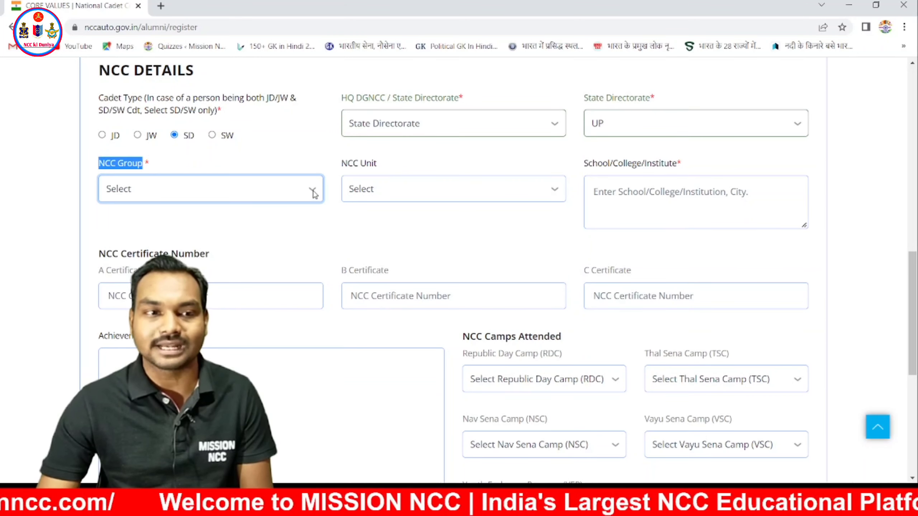
pyautogui.click(218, 226)
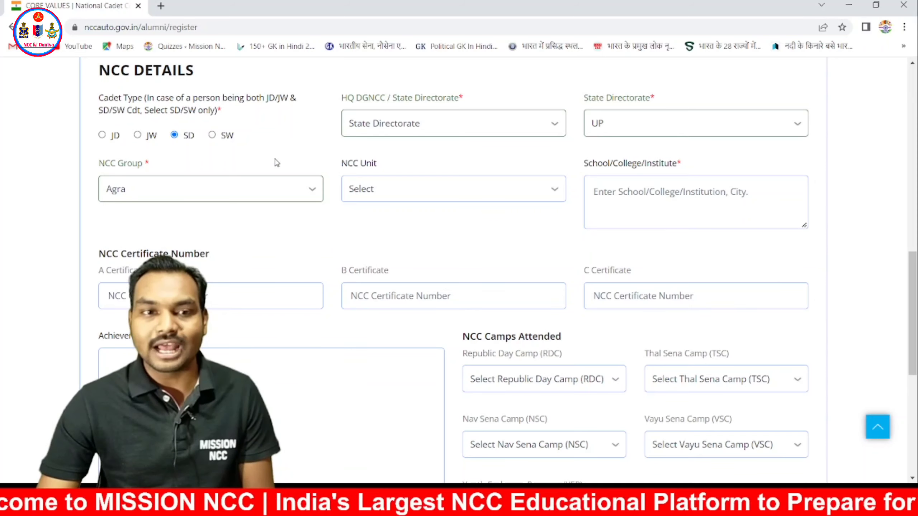
pyautogui.moveTo(339, 163); pyautogui.dragTo(416, 165)
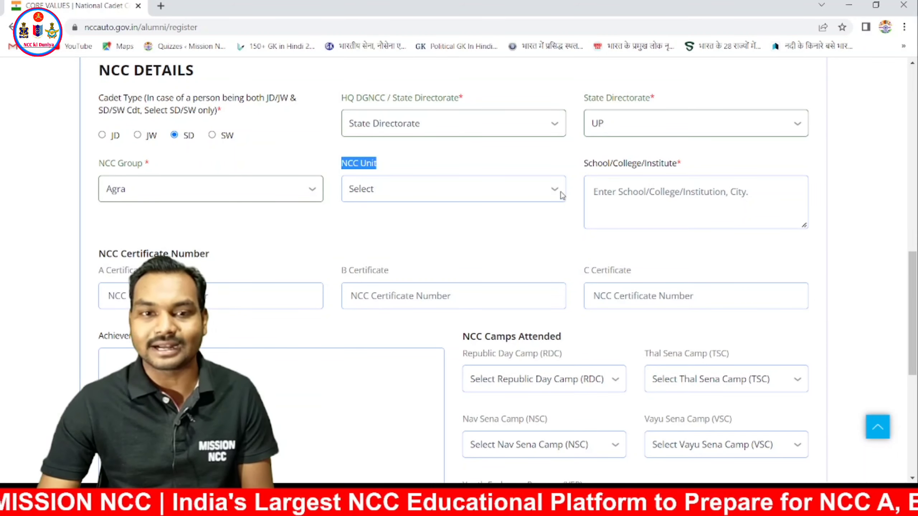
pyautogui.click(563, 198)
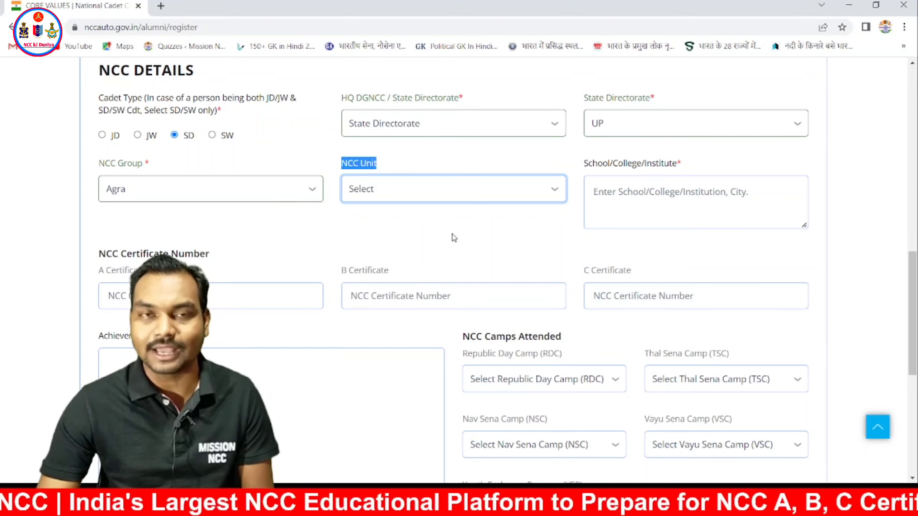
pyautogui.click(454, 237)
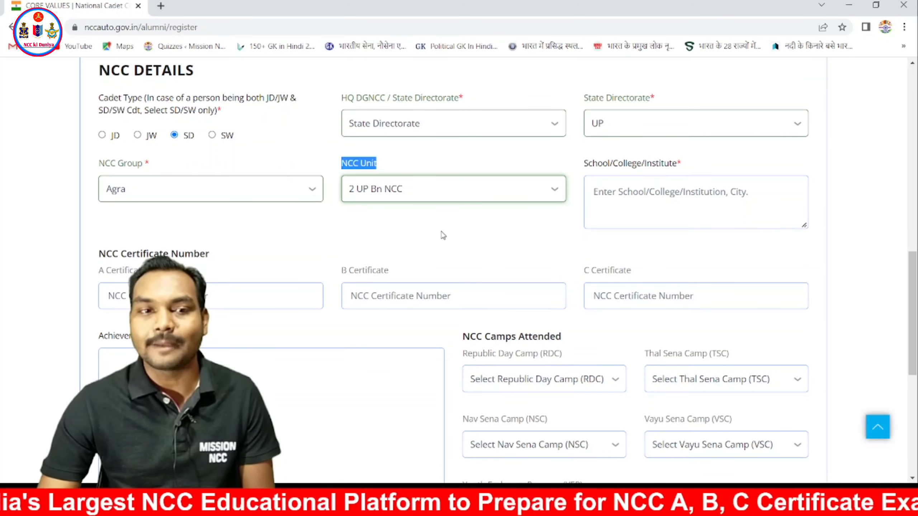
pyautogui.click(639, 196)
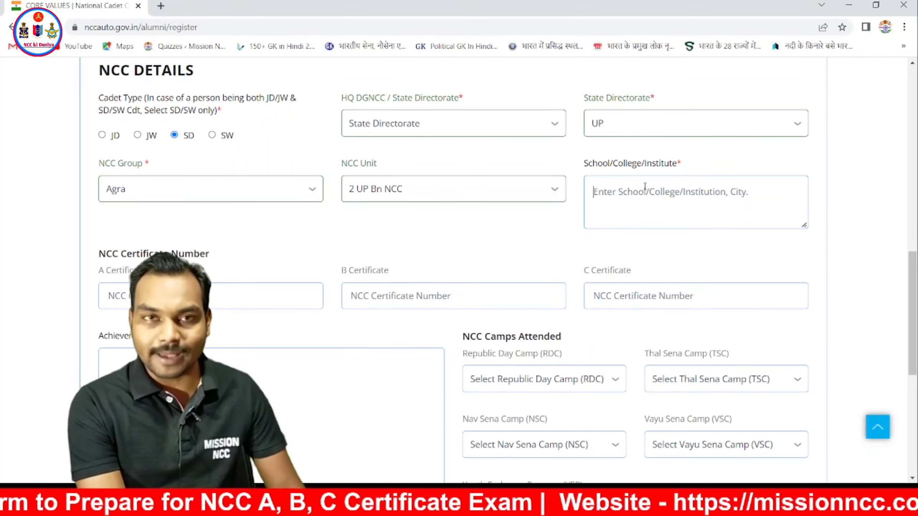
# - Enter VMV COLLEG as the institute, skipping the A, B, C certificate and Achievement fields
pyautogui.write('VM')
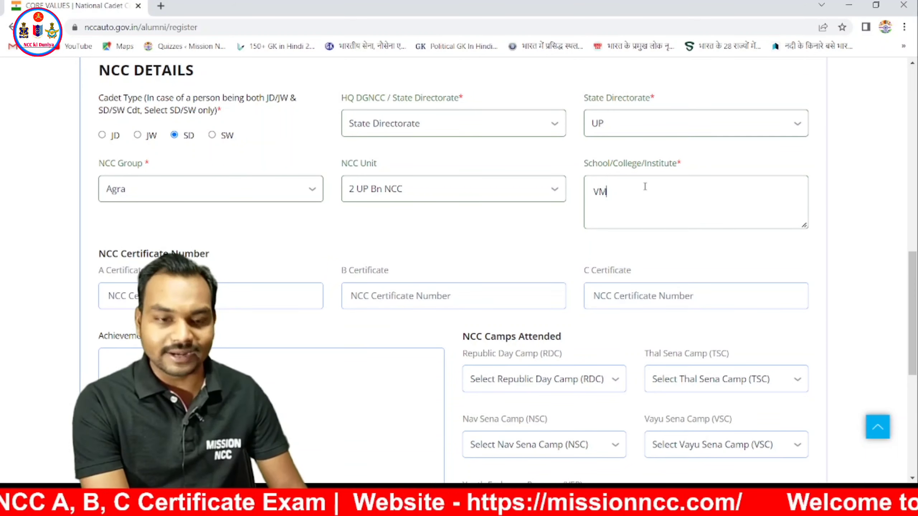
pyautogui.write('V')
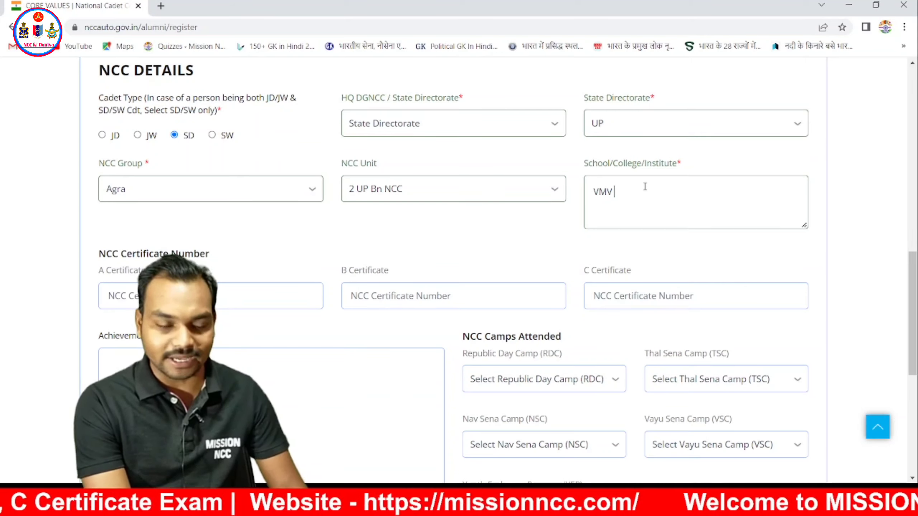
pyautogui.write(' COL')
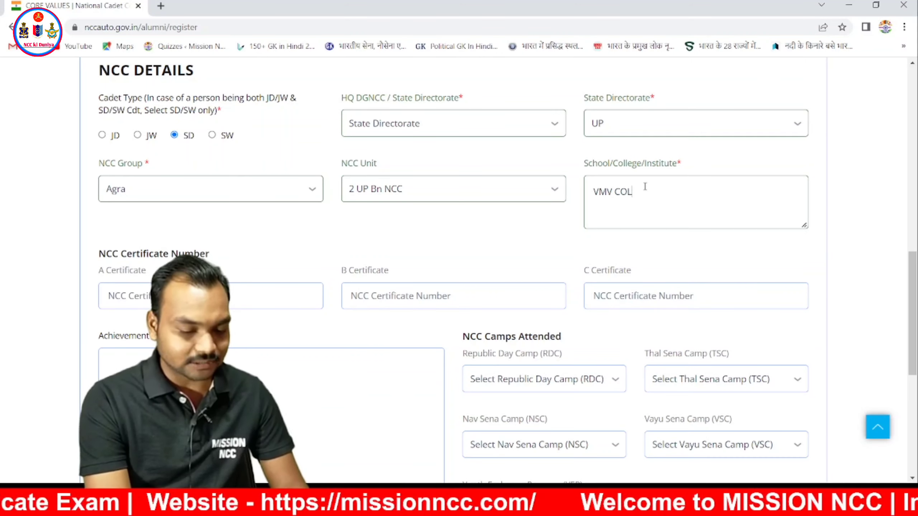
pyautogui.write('LEG')
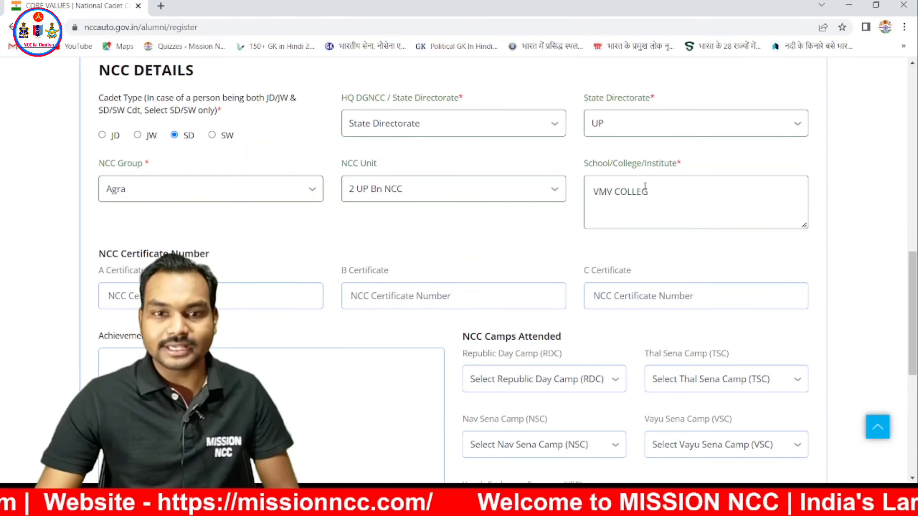
pyautogui.scroll(-2, 645, 186)
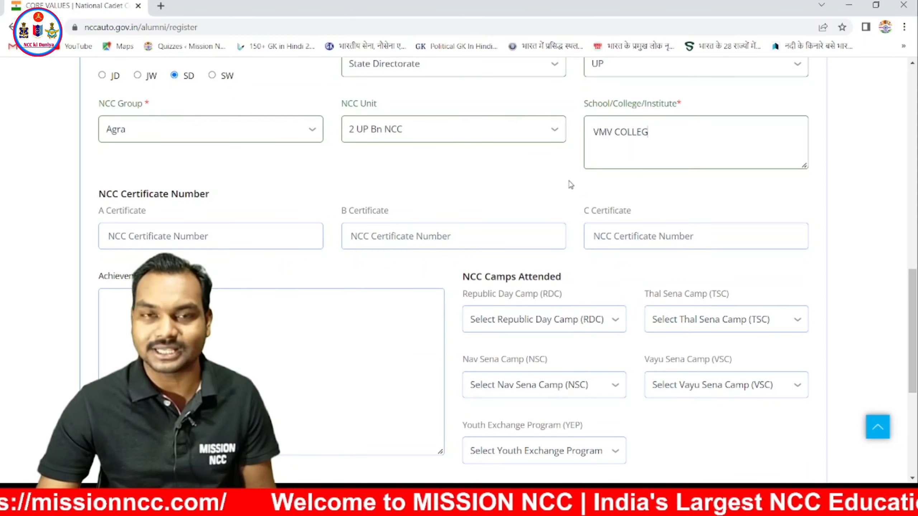
pyautogui.scroll(-2, 254, 193)
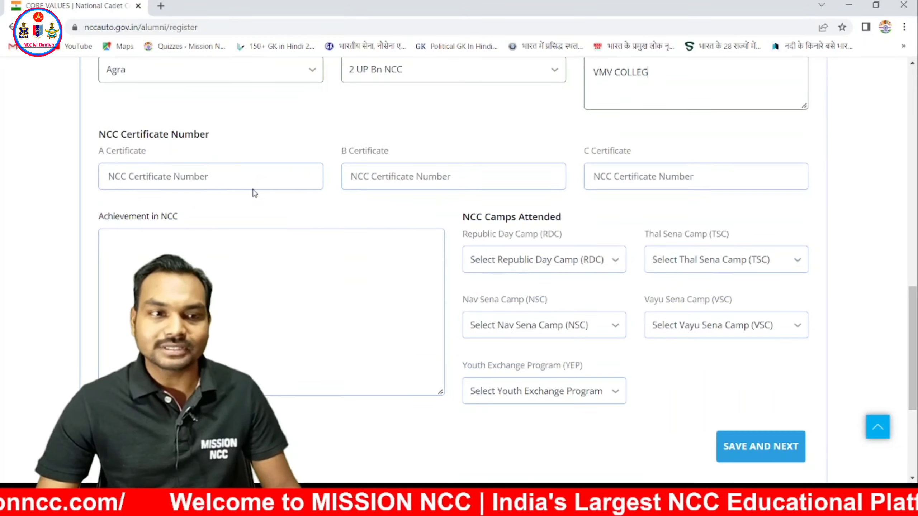
pyautogui.click(236, 175)
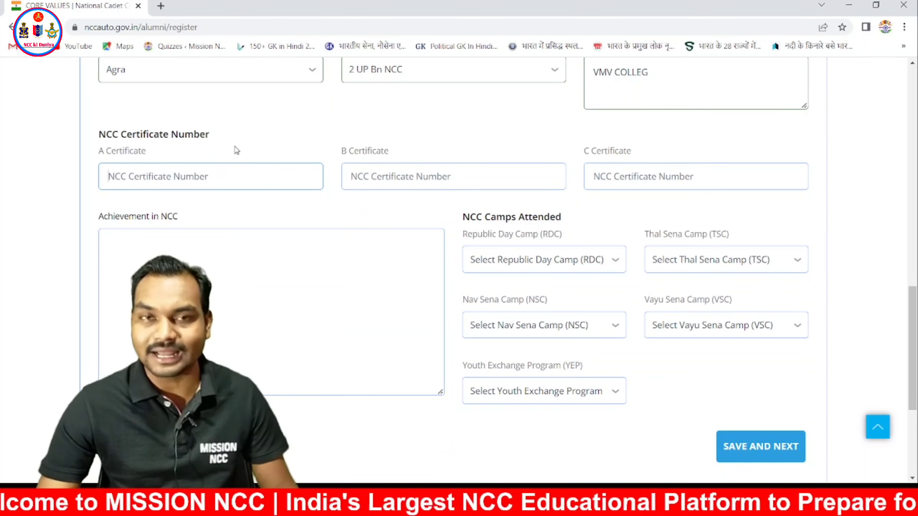
pyautogui.click(362, 172)
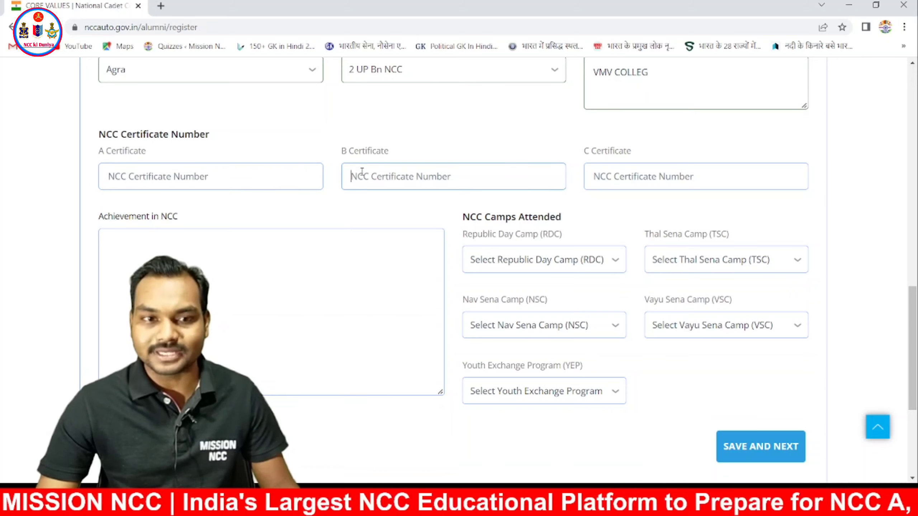
pyautogui.click(675, 180)
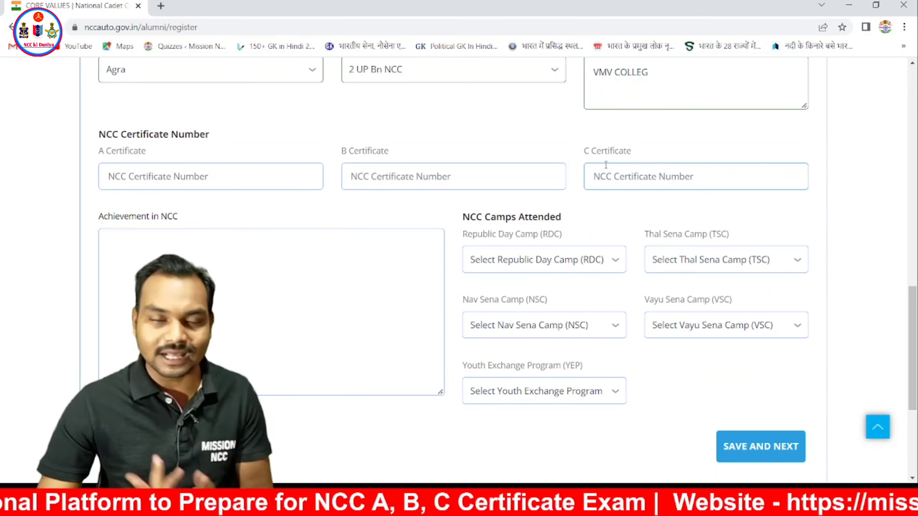
pyautogui.click(317, 239)
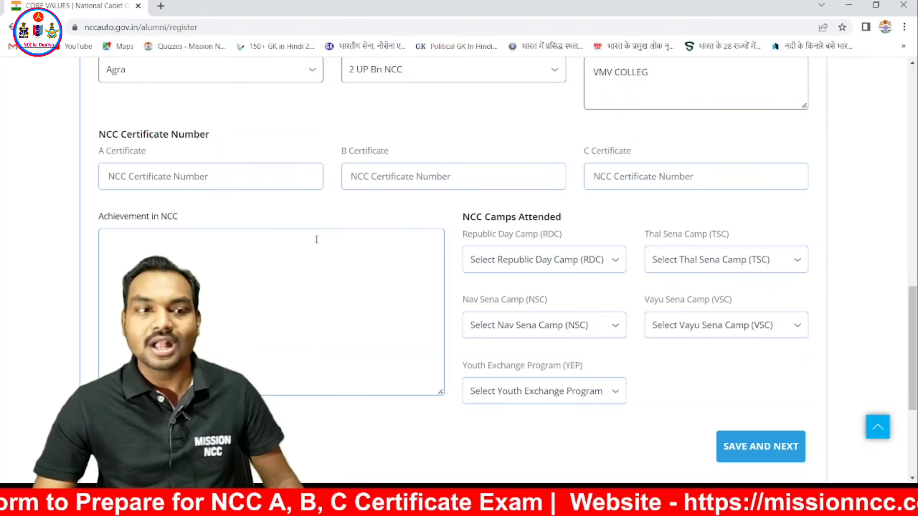
pyautogui.scroll(-2, 316, 239)
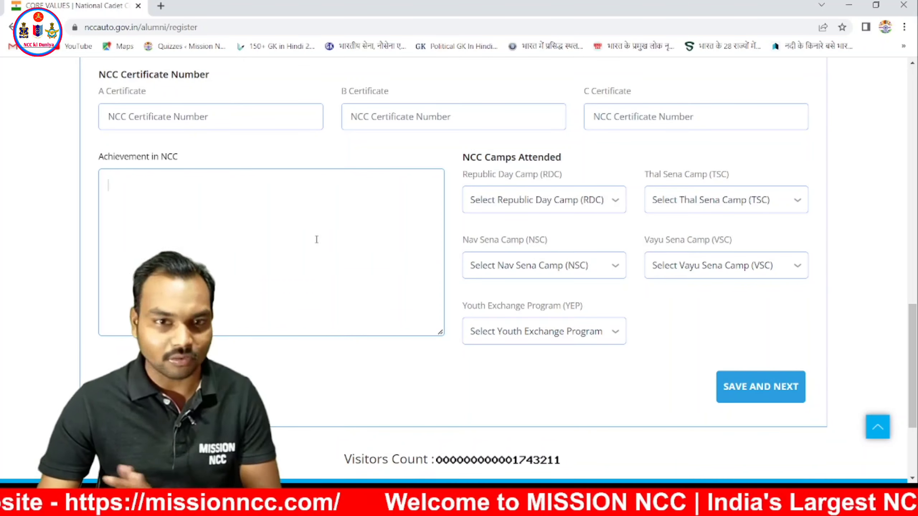
pyautogui.moveTo(463, 157); pyautogui.dragTo(579, 158)
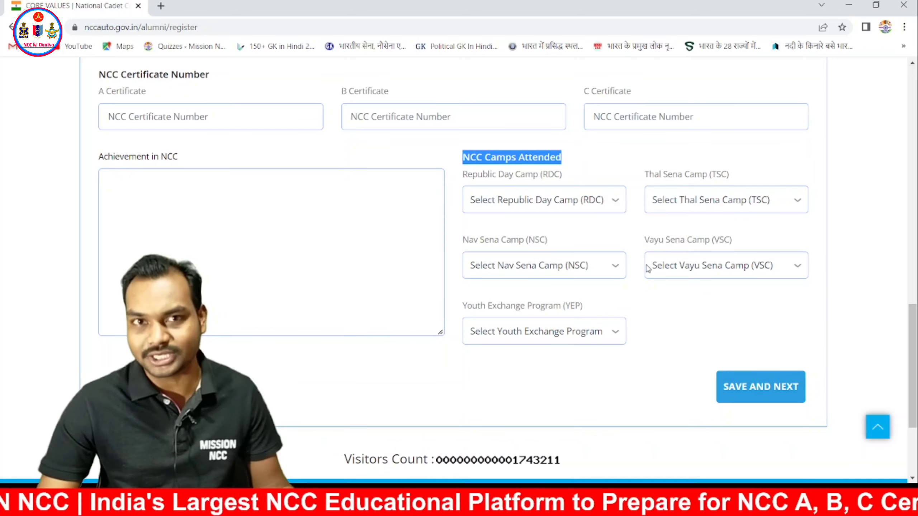
pyautogui.click(612, 200)
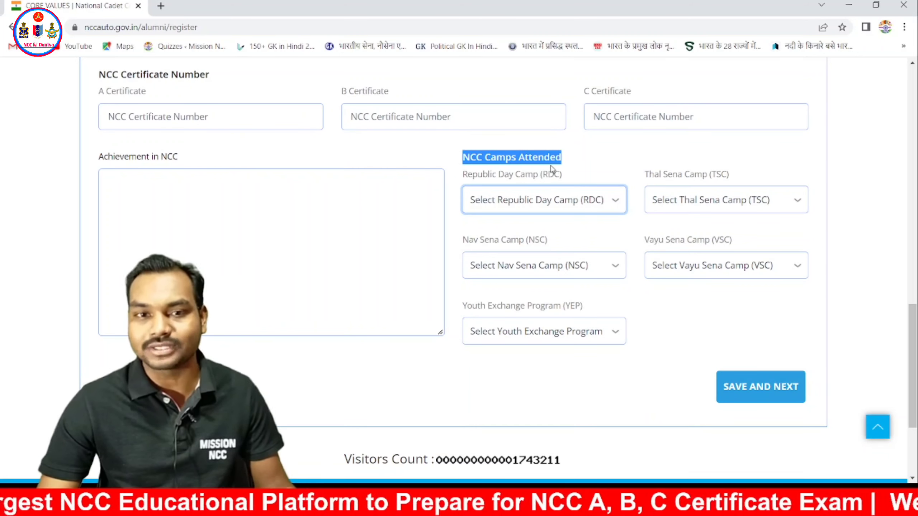
pyautogui.click(572, 163)
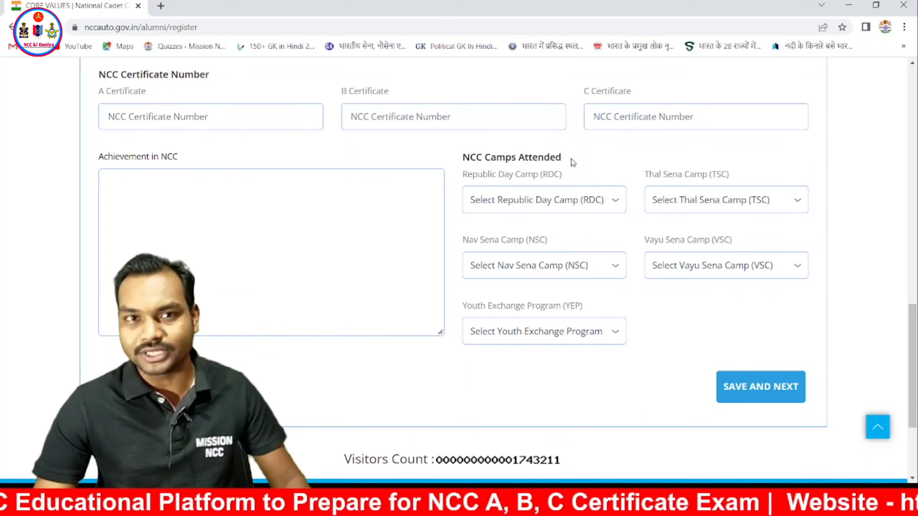
pyautogui.scroll(-4, 658, 174)
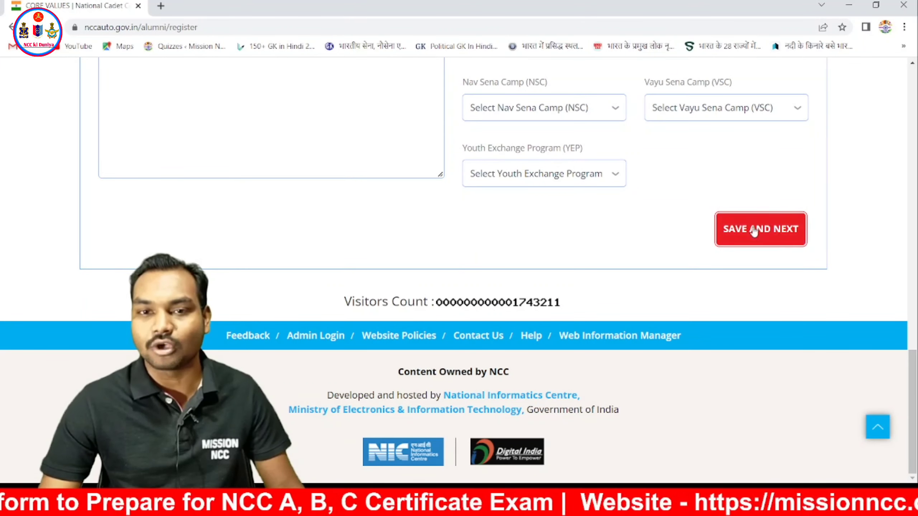
# - Save step 1, then enter the mobile number and e-mail ID in Communication Details
pyautogui.click(767, 228)
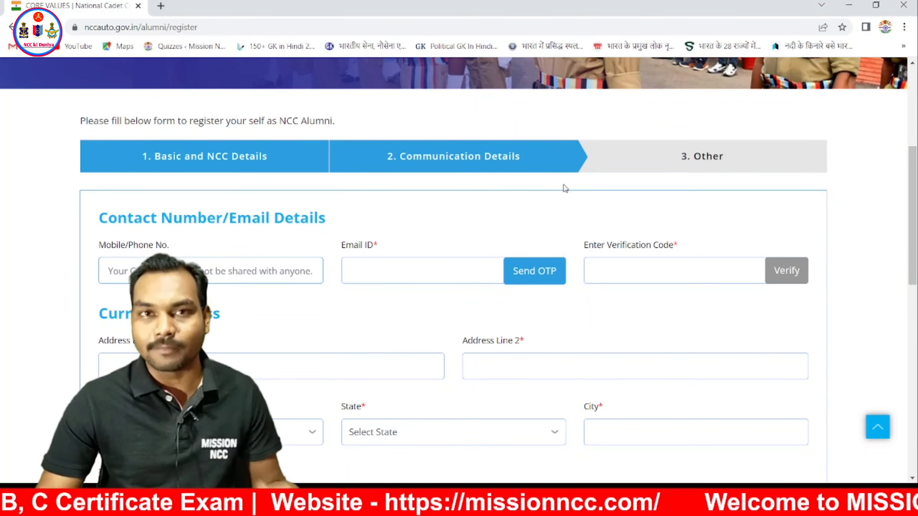
pyautogui.scroll(-1, 563, 189)
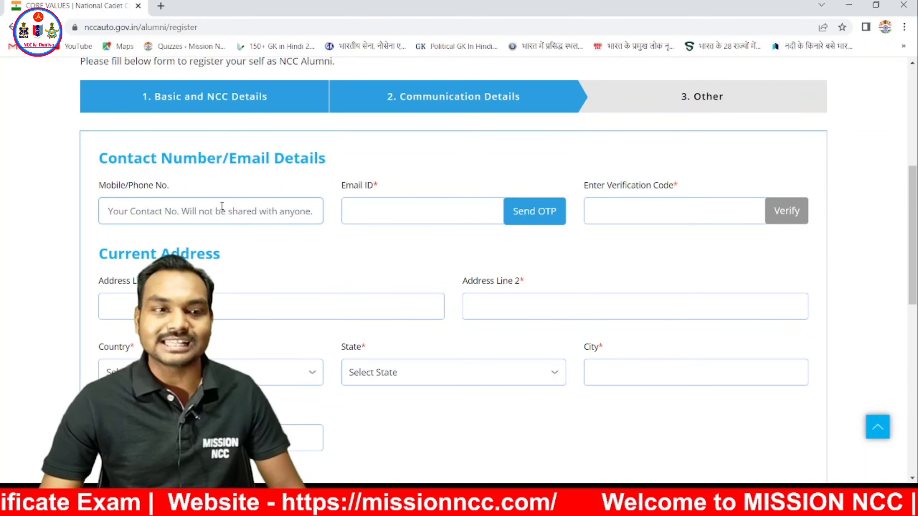
pyautogui.click(271, 221)
pyautogui.write('45654565')
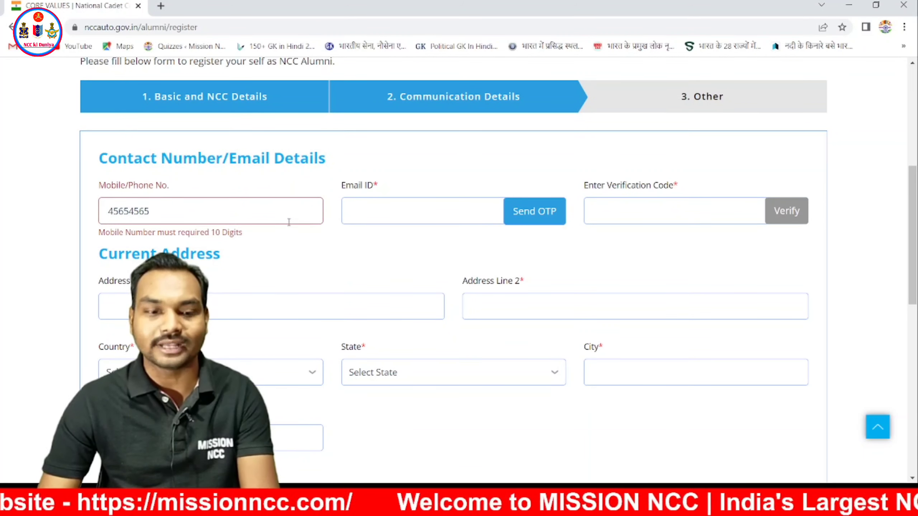
pyautogui.write('89')
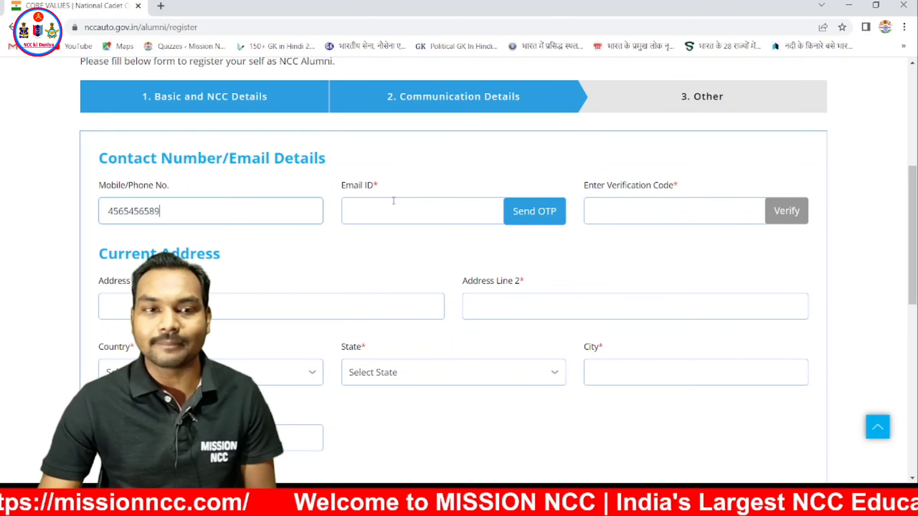
pyautogui.click(392, 210)
pyautogui.write('A')
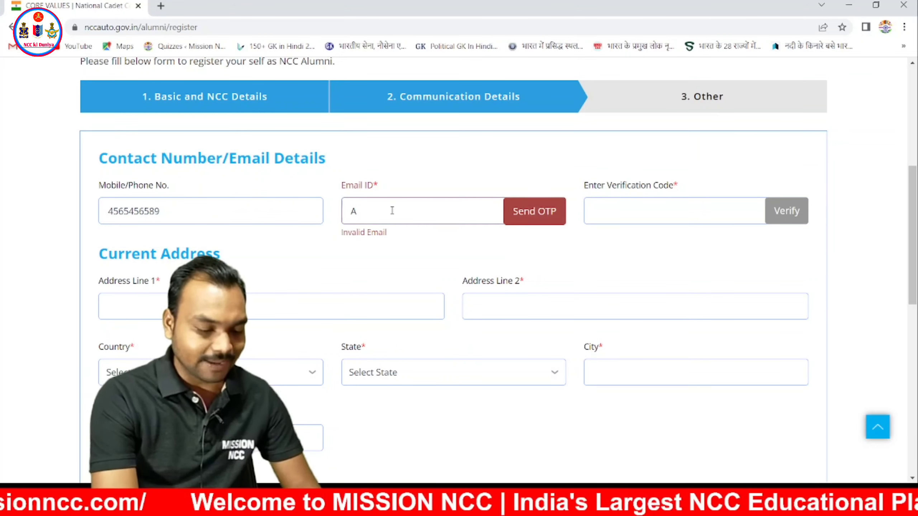
pyautogui.write('BC@')
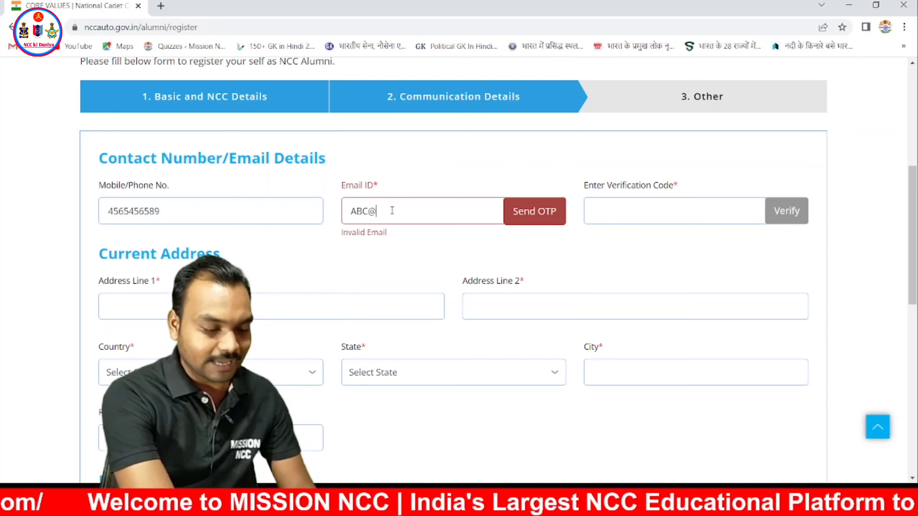
pyautogui.write('GM')
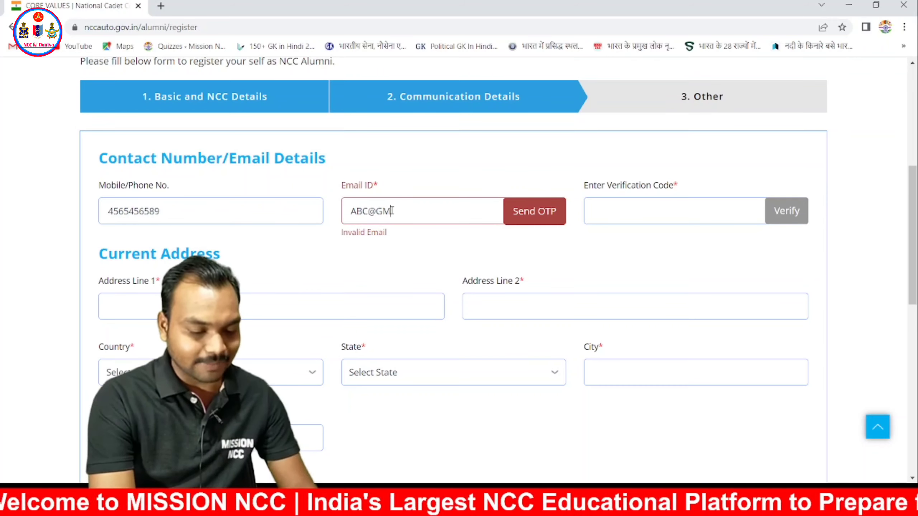
pyautogui.write('AIL')
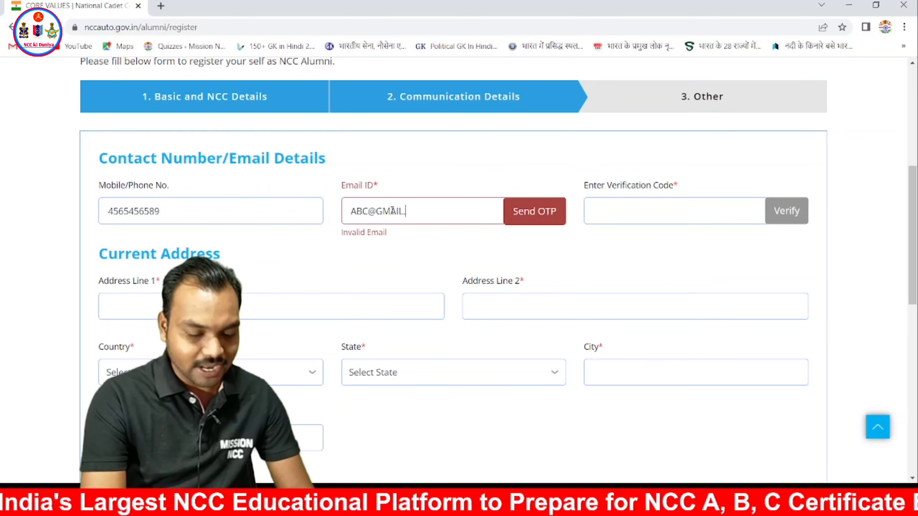
pyautogui.write('.COM')
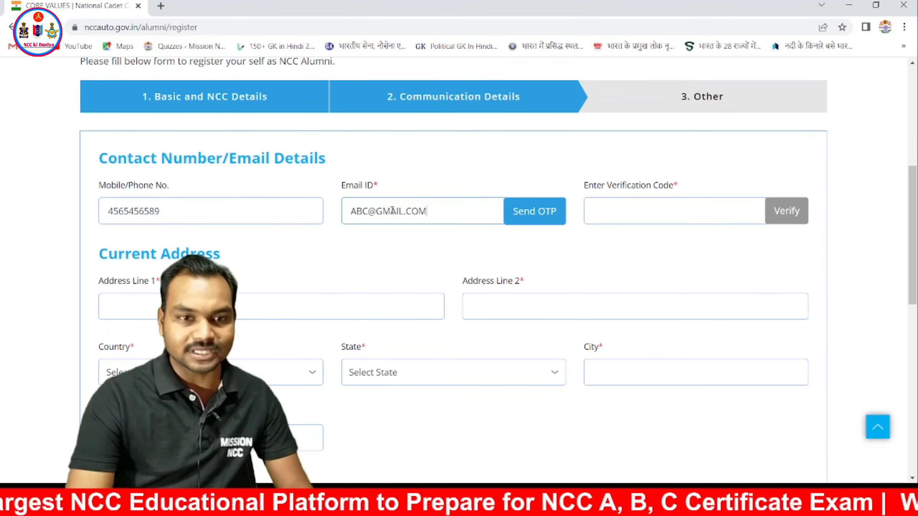
# - Send the e-mail OTP, enter the received verification code and submit it for verification
pyautogui.click(628, 204)
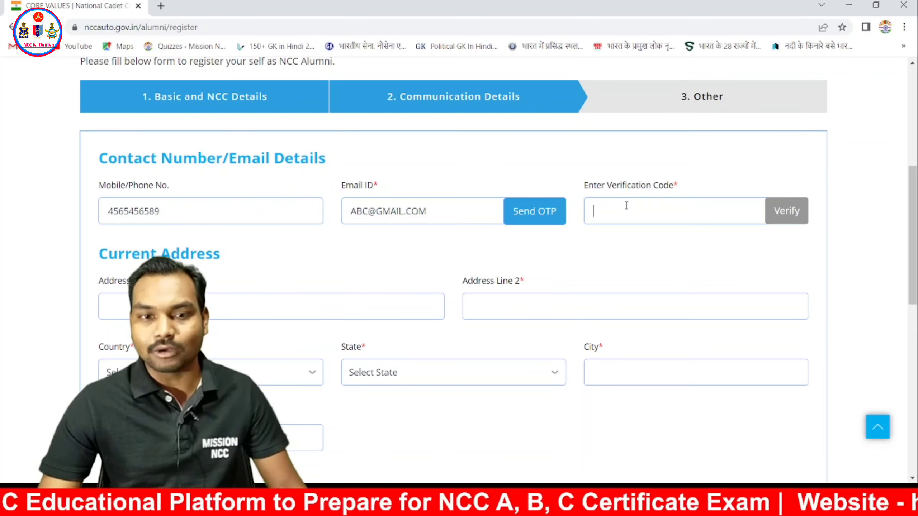
pyautogui.click(547, 222)
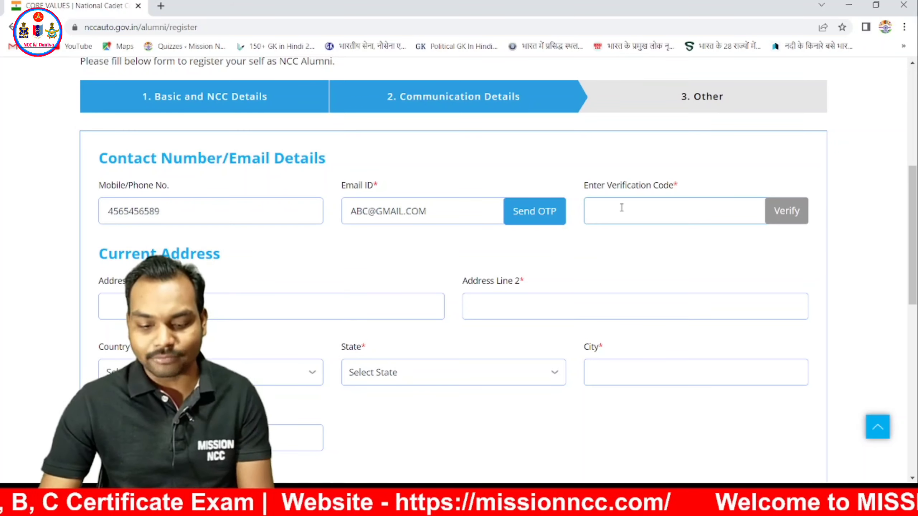
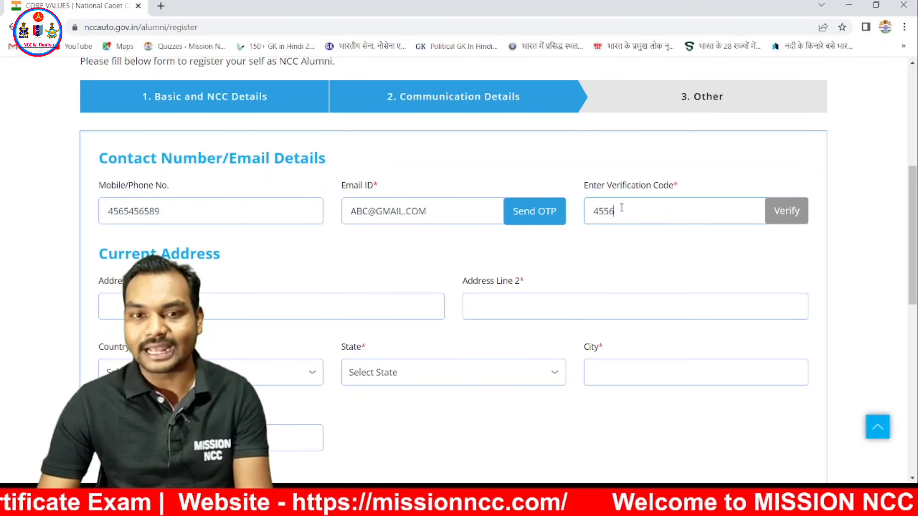
pyautogui.click(785, 213)
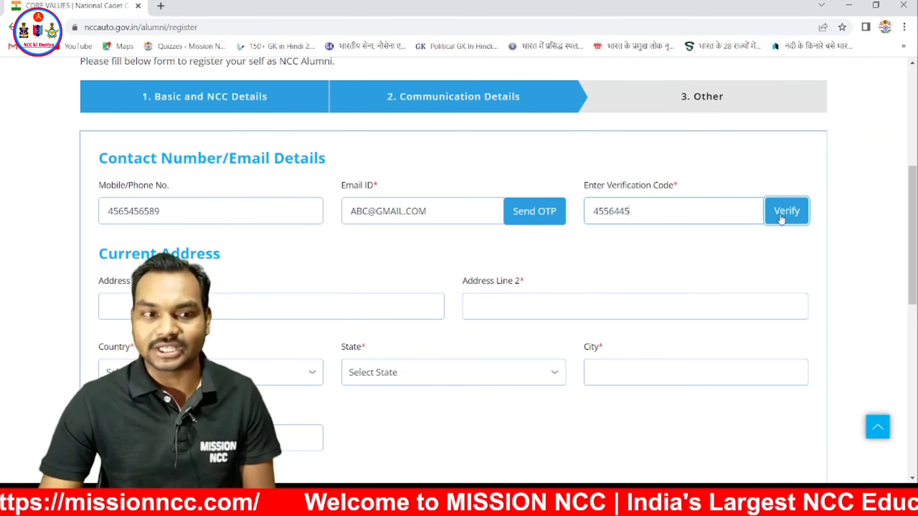
pyautogui.scroll(-3, 719, 237)
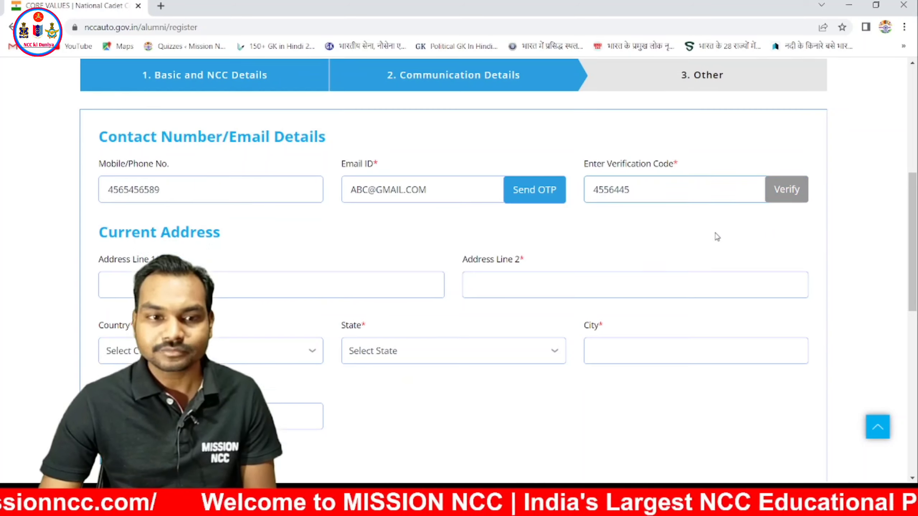
pyautogui.scroll(3, 675, 204)
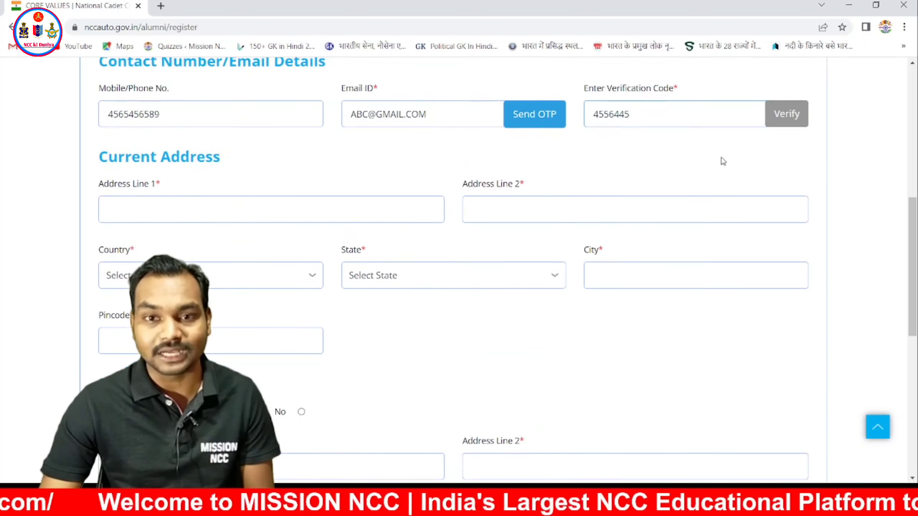
pyautogui.click(785, 210)
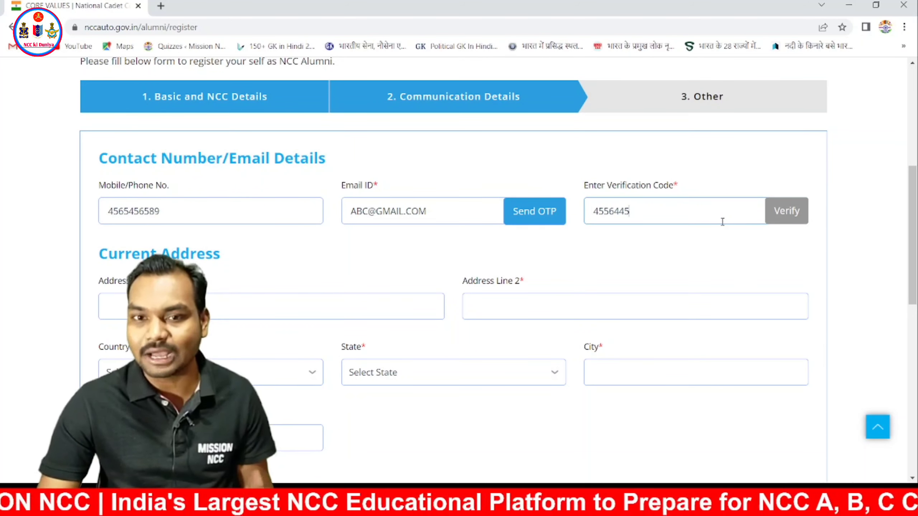
pyautogui.scroll(-3, 722, 222)
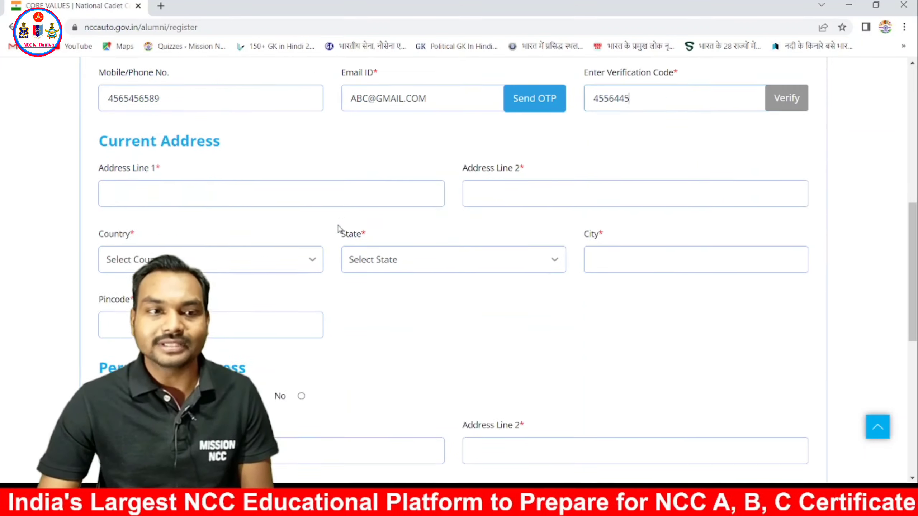
pyautogui.scroll(-1, 274, 169)
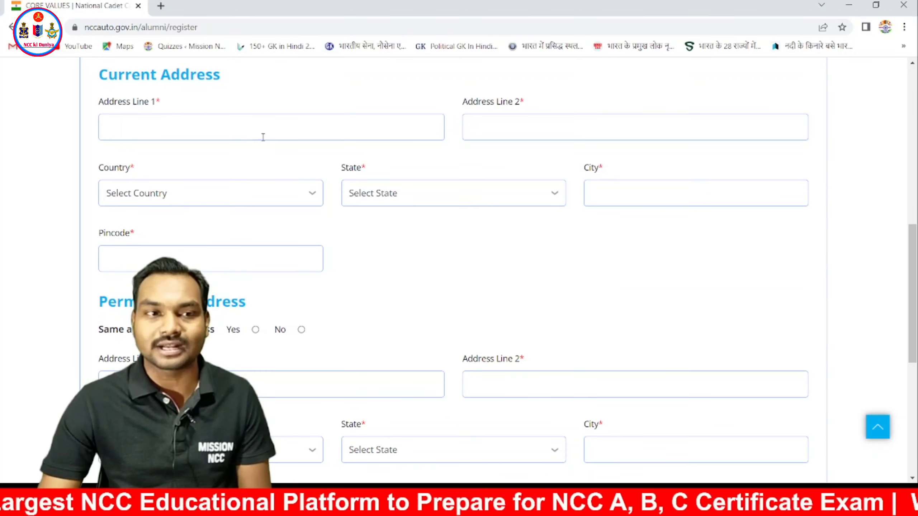
# - Fill current address lines 1 and 2, with country India and state Uttar Pradesh
pyautogui.click(262, 128)
pyautogui.write('HFHFH')
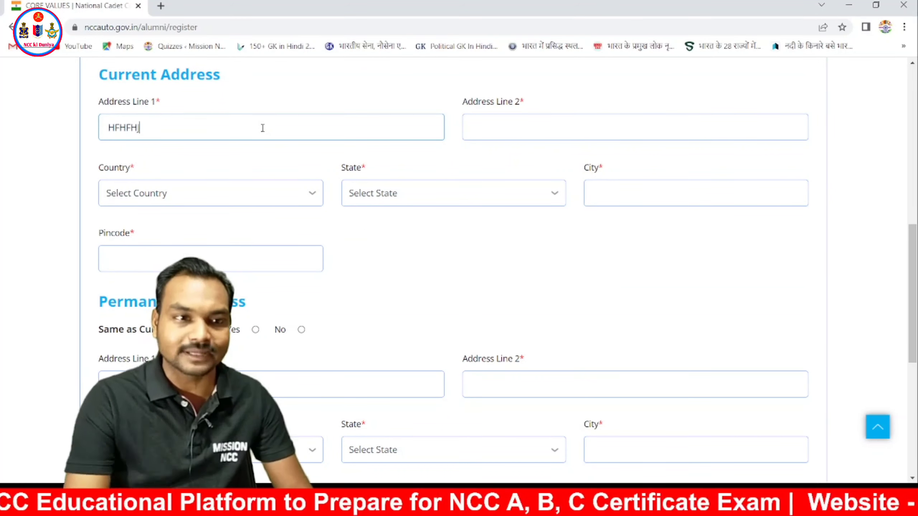
pyautogui.click(605, 132)
pyautogui.write('VVXX')
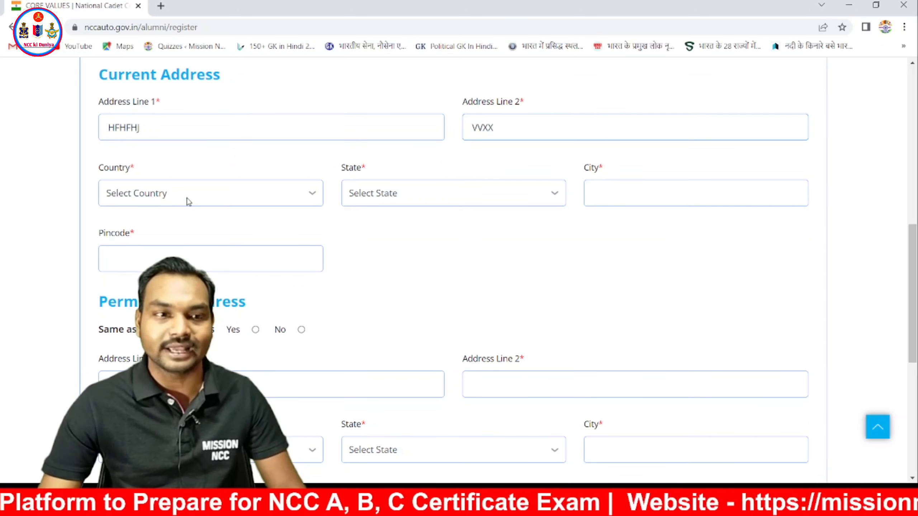
pyautogui.click(207, 199)
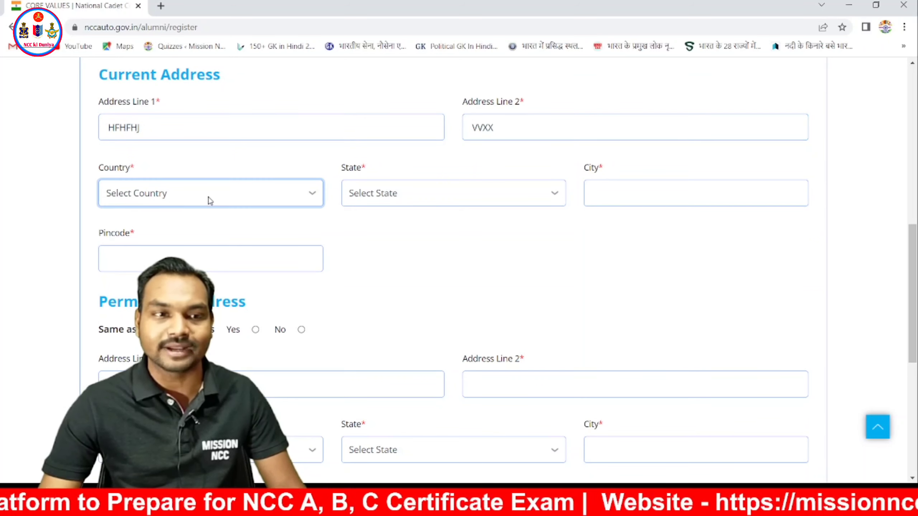
pyautogui.click(174, 225)
pyautogui.click(454, 198)
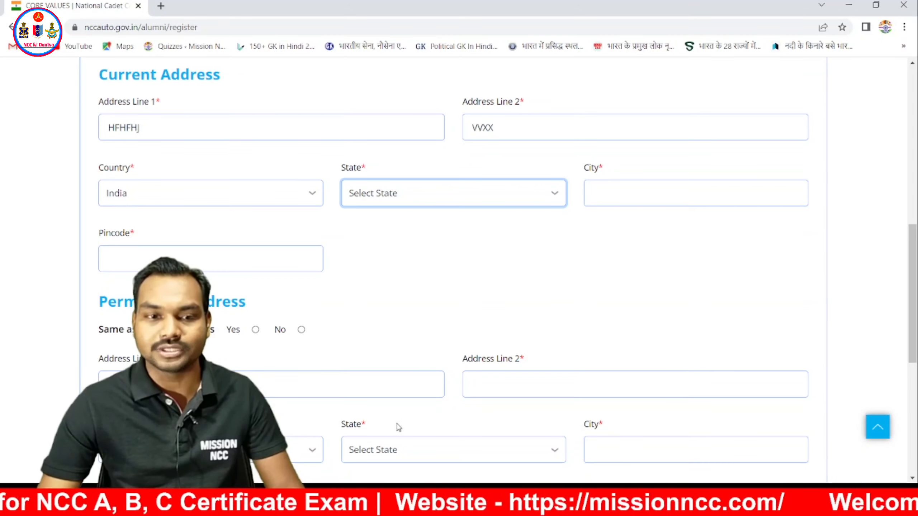
pyautogui.press('u')
# - Enter the current address city and pincode
pyautogui.click(688, 199)
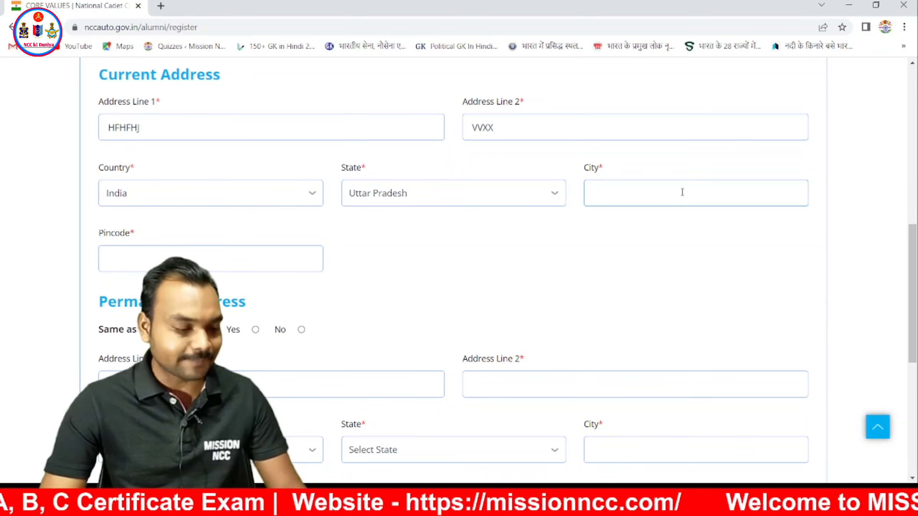
pyautogui.write('AGRA')
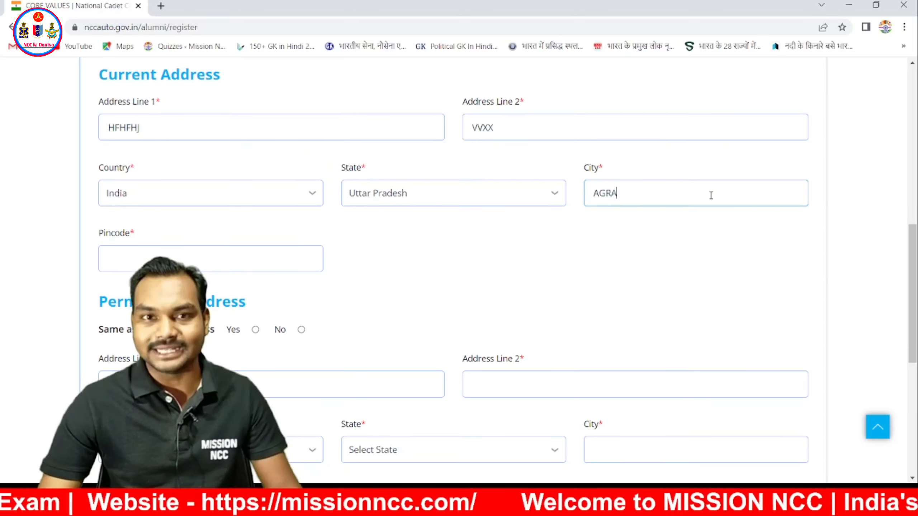
pyautogui.scroll(-1, 608, 209)
pyautogui.click(237, 199)
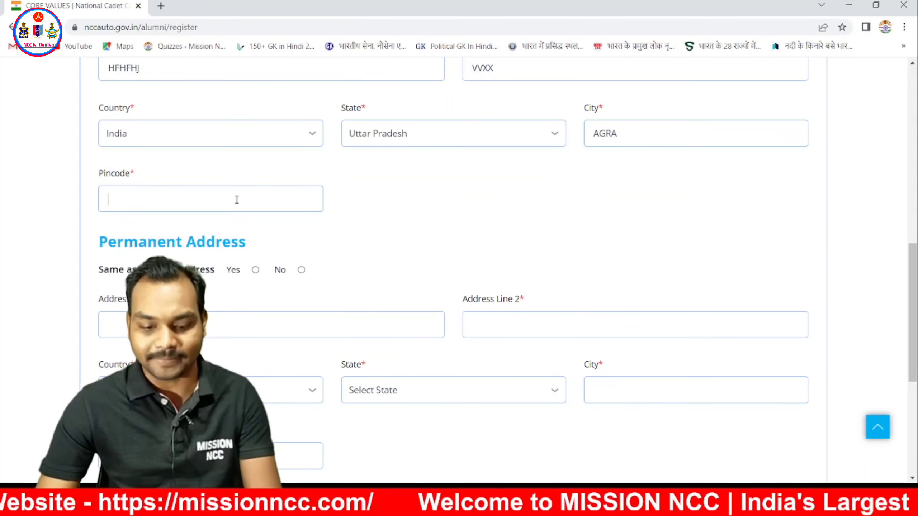
pyautogui.write('466545')
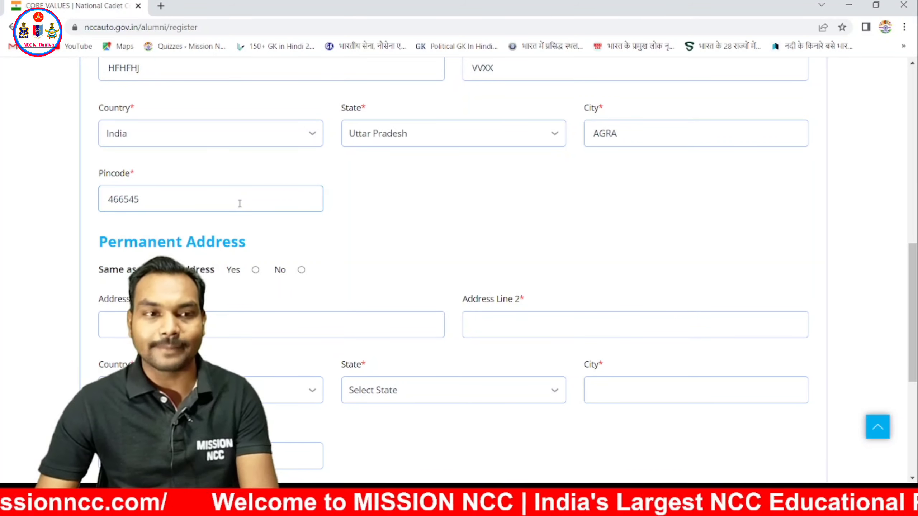
pyautogui.scroll(-3, 240, 204)
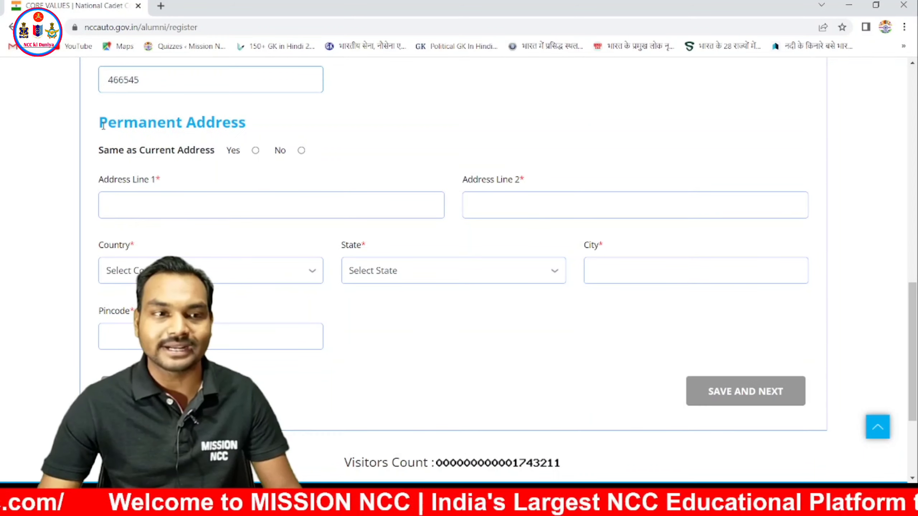
# - Under Permanent Address, set Same as Current Address to Yes, then switch it back to No
pyautogui.moveTo(103, 124); pyautogui.dragTo(221, 125)
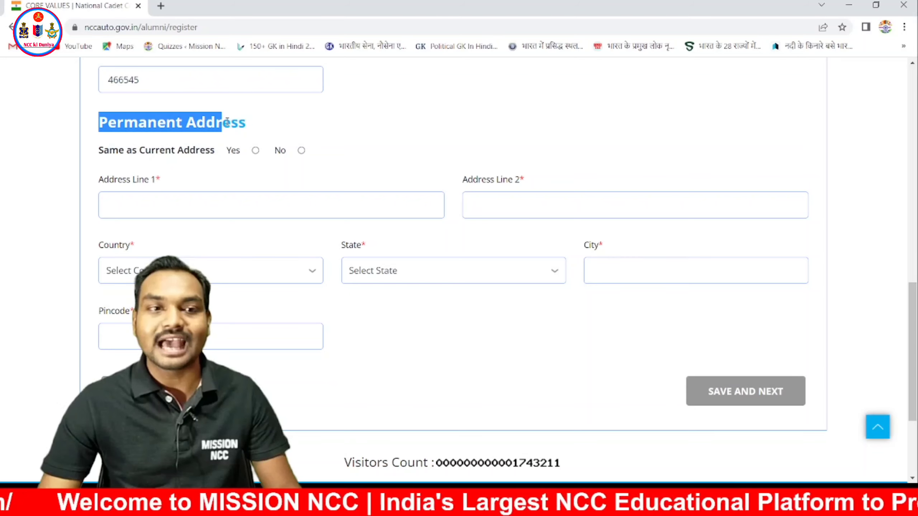
pyautogui.click(268, 130)
pyautogui.scroll(5, 386, 149)
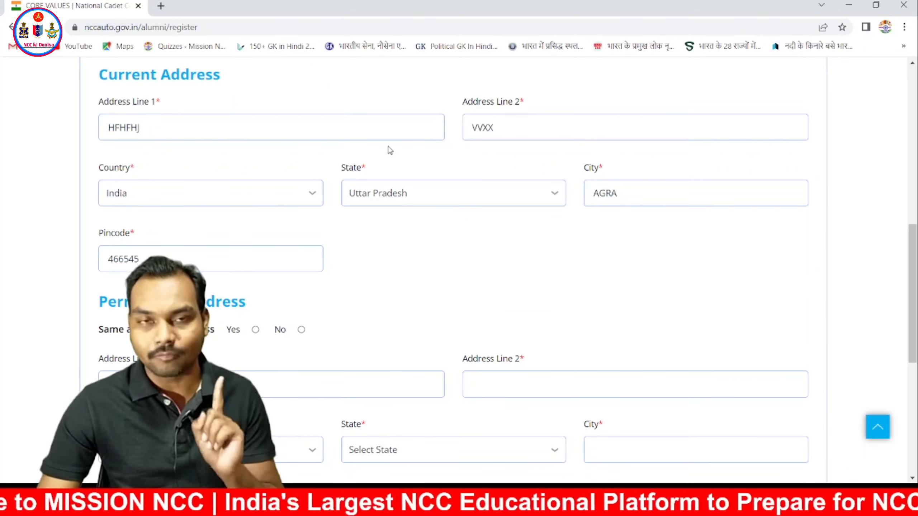
pyautogui.scroll(-3, 389, 149)
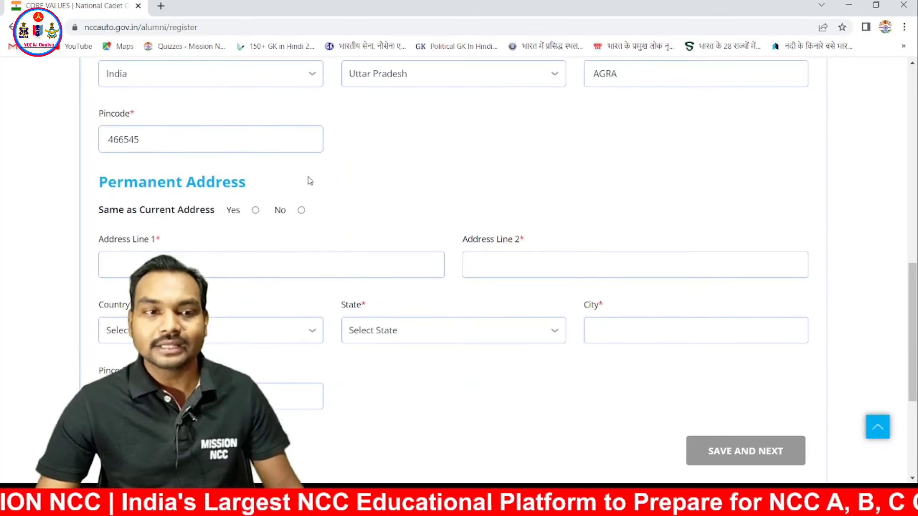
pyautogui.click(256, 210)
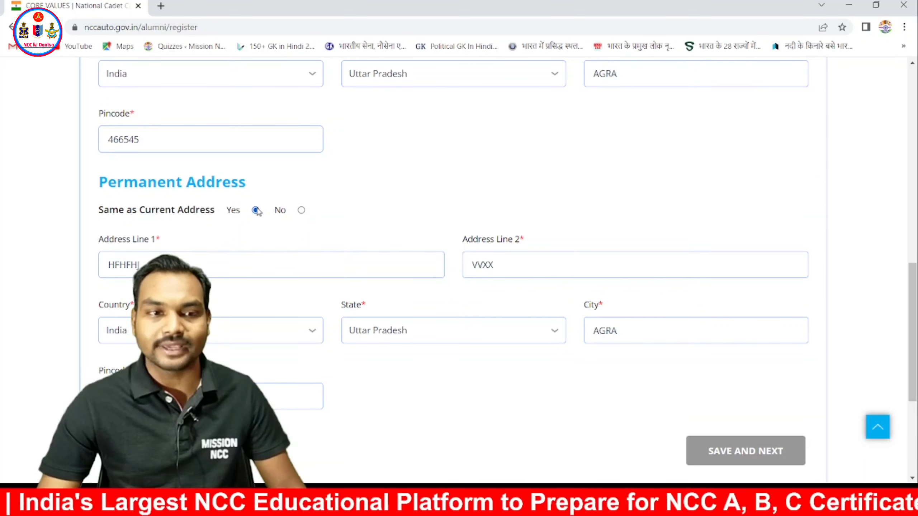
pyautogui.click(301, 211)
pyautogui.scroll(-3, 401, 199)
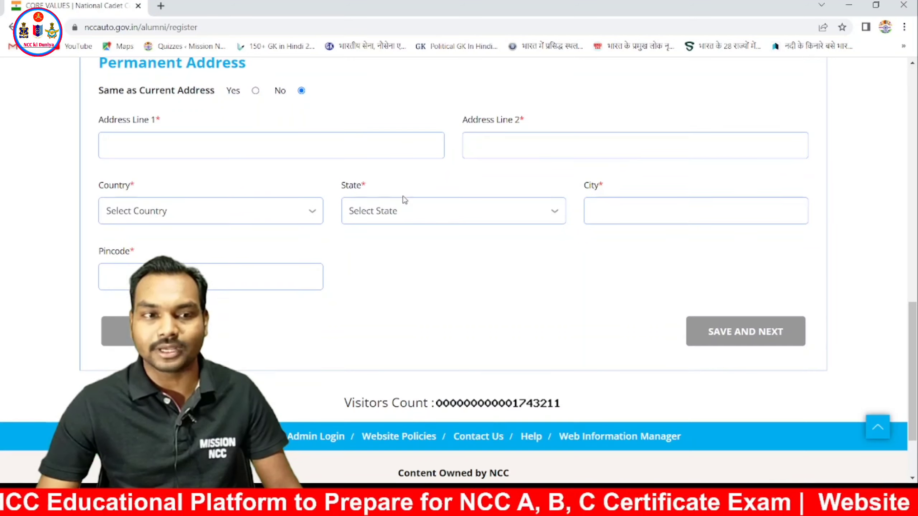
pyautogui.scroll(1, 398, 181)
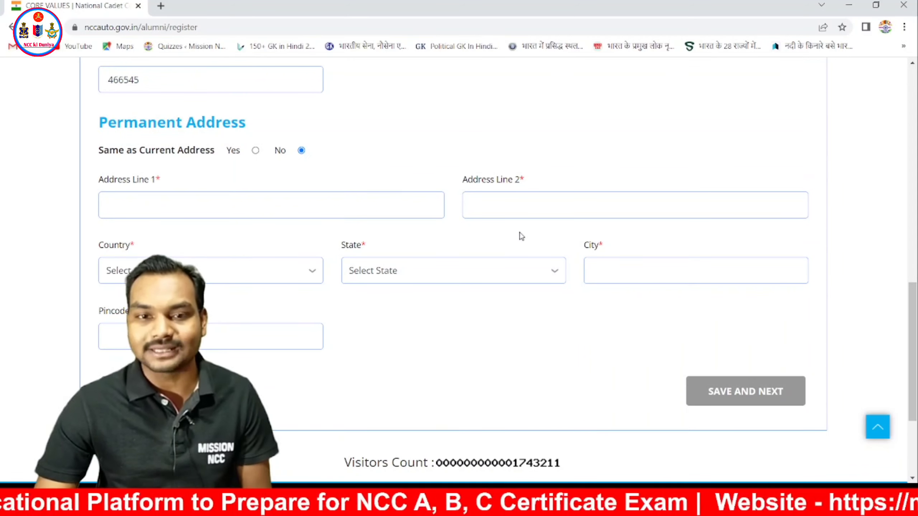
pyautogui.scroll(-2, 719, 318)
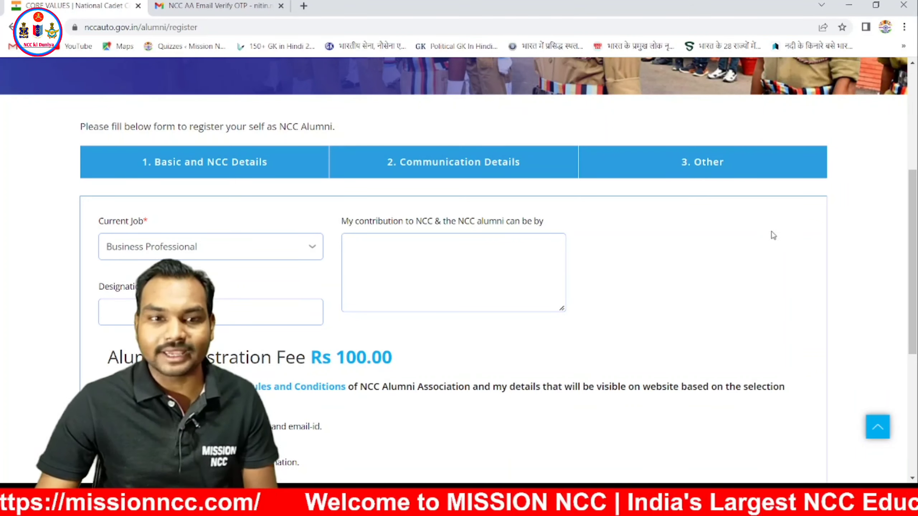
# - Set Current Job to Full-Time Student and enter STUDENT as the Designation
pyautogui.scroll(-1, 771, 236)
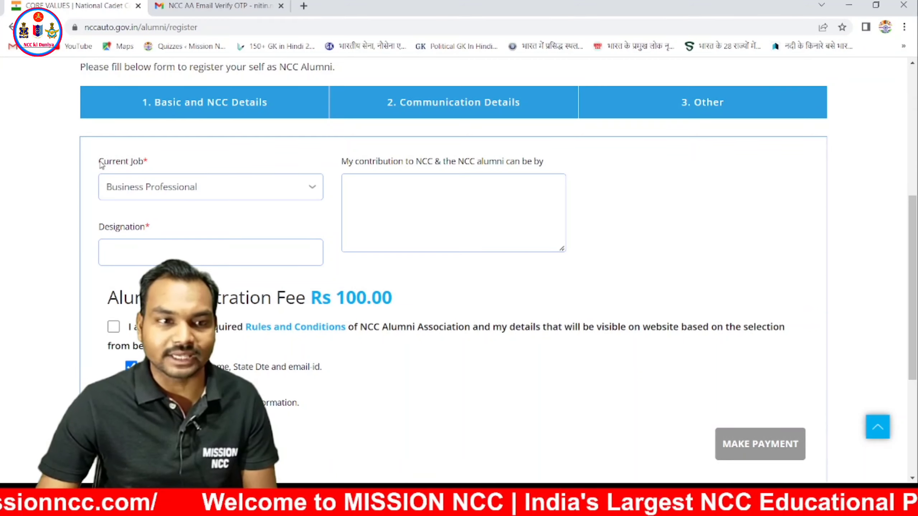
pyautogui.moveTo(99, 161); pyautogui.dragTo(161, 163)
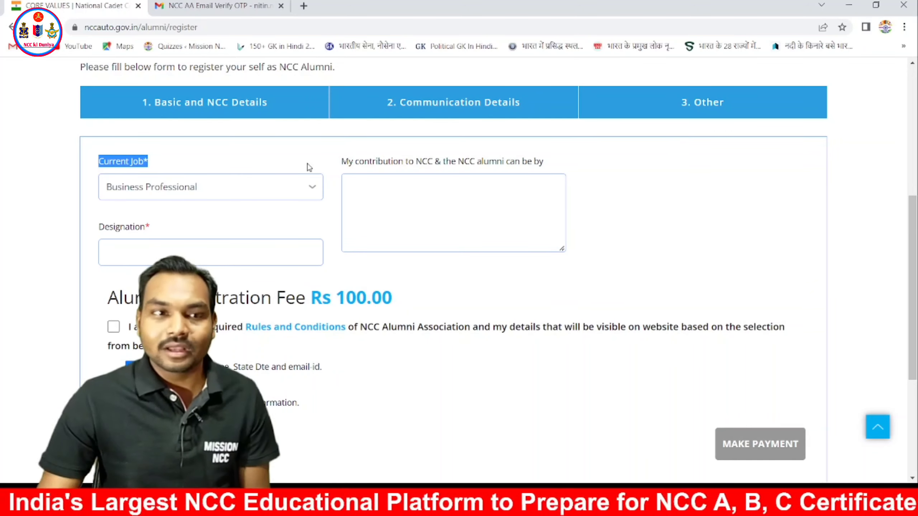
pyautogui.click(307, 187)
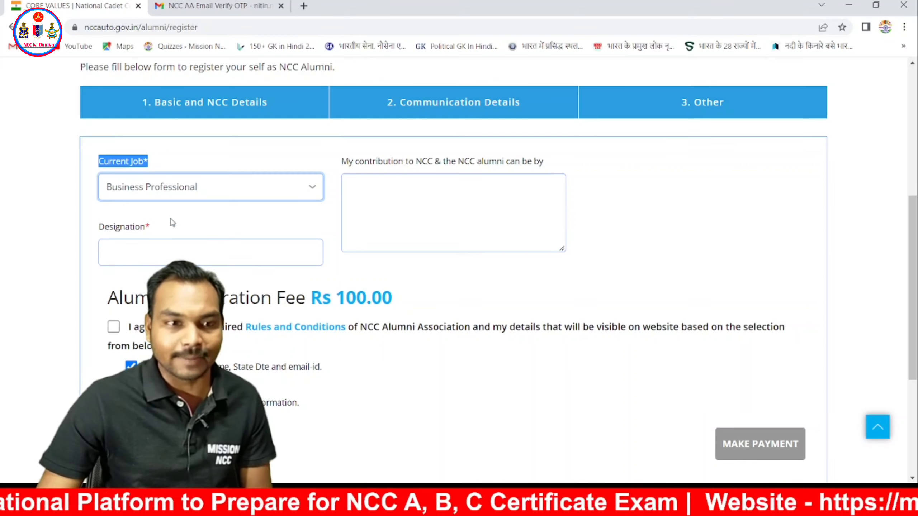
pyautogui.press('Down')
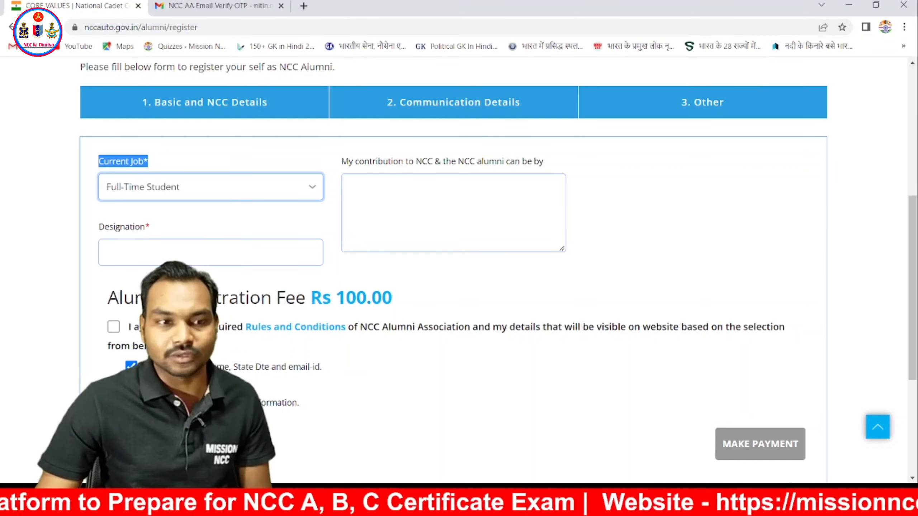
pyautogui.click(221, 256)
pyautogui.write('STUDENT')
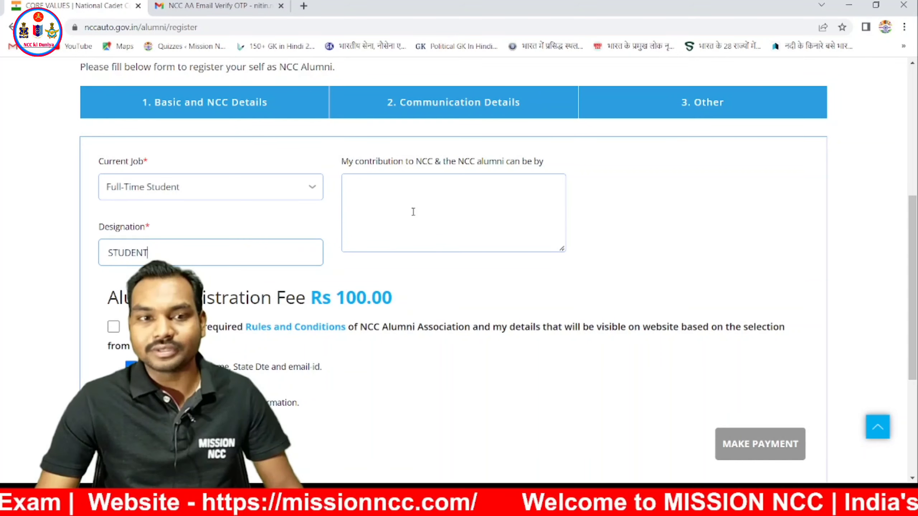
# - Go to the contribution to NCC field, then tick I agree to the rules and conditions
pyautogui.click(388, 196)
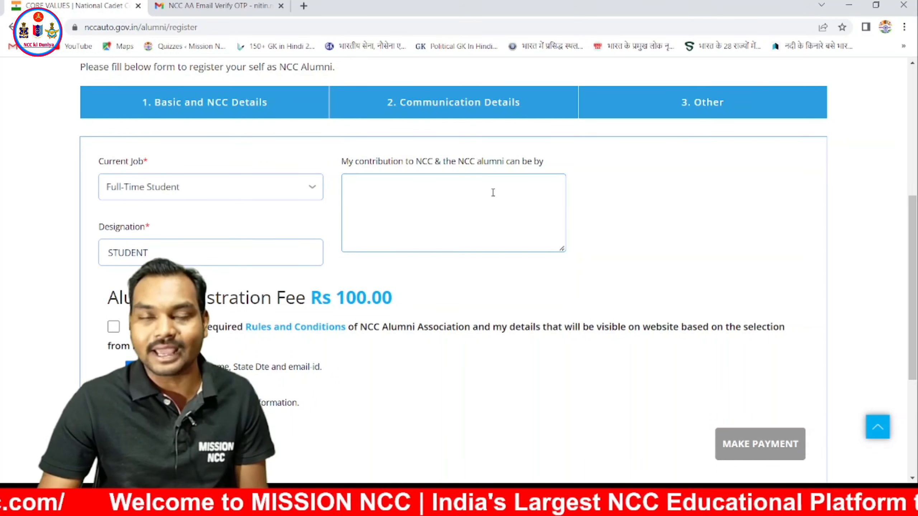
pyautogui.scroll(-3, 493, 192)
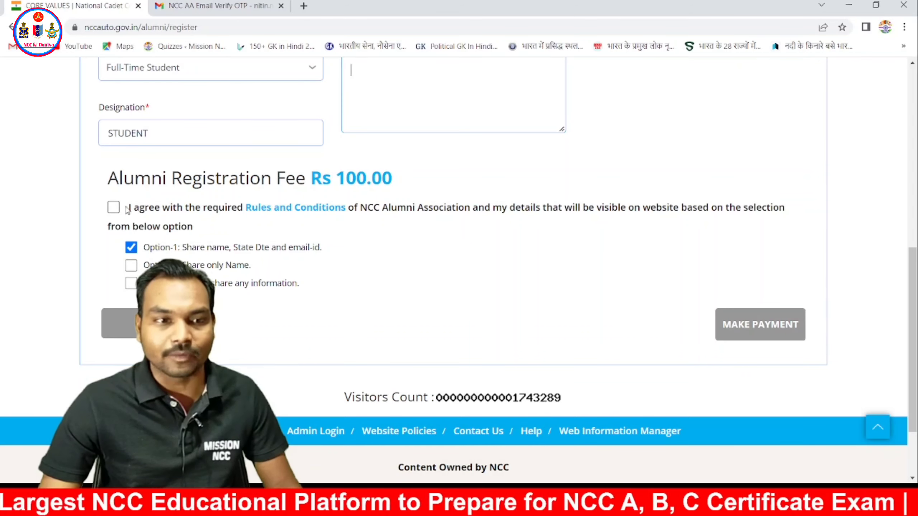
pyautogui.click(114, 209)
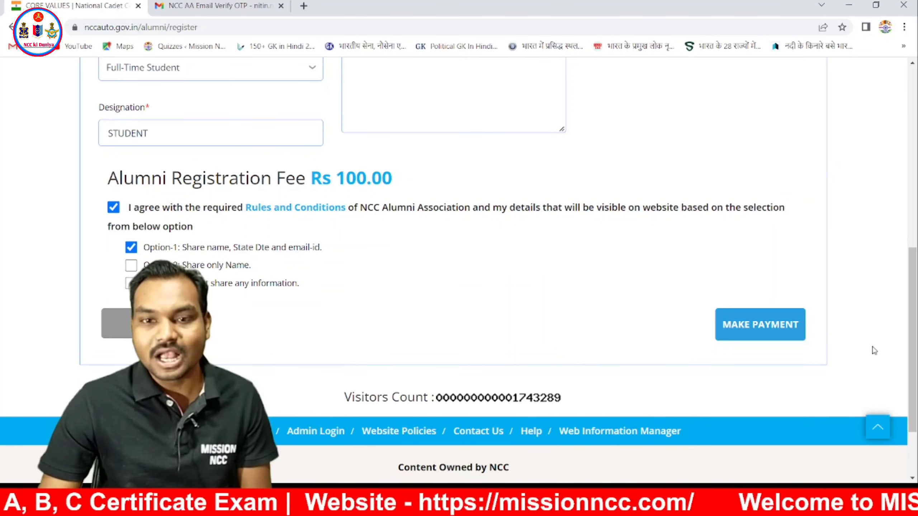
# - Proceed to pay the Rs 100 registration fee using a State Bank debit card
pyautogui.click(782, 330)
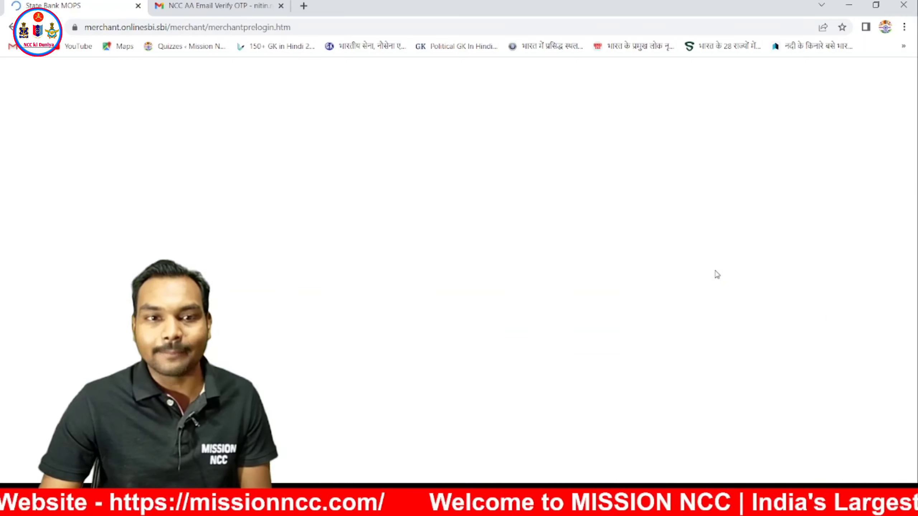
pyautogui.scroll(-2, 716, 274)
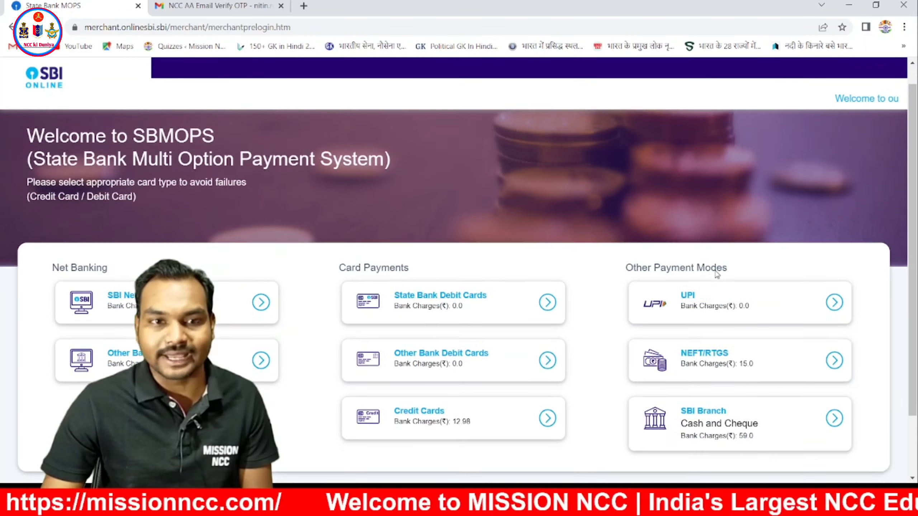
pyautogui.scroll(-1, 717, 274)
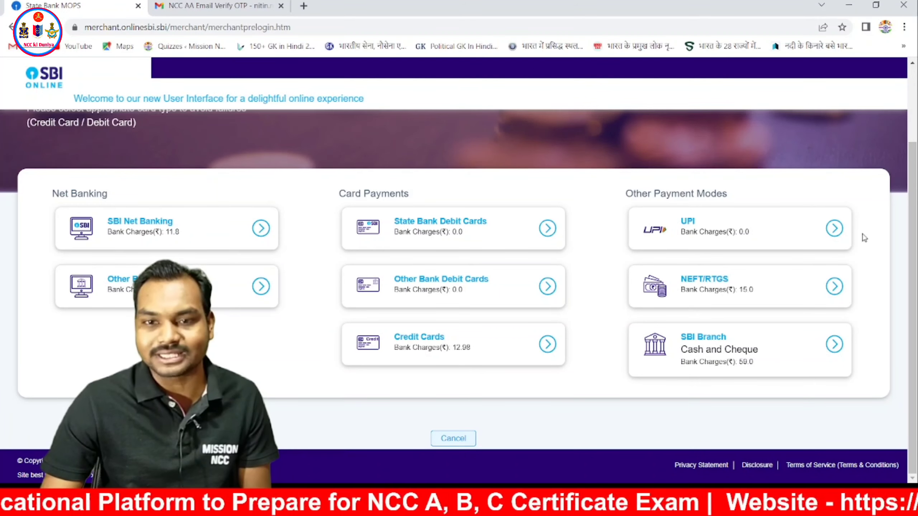
pyautogui.click(545, 228)
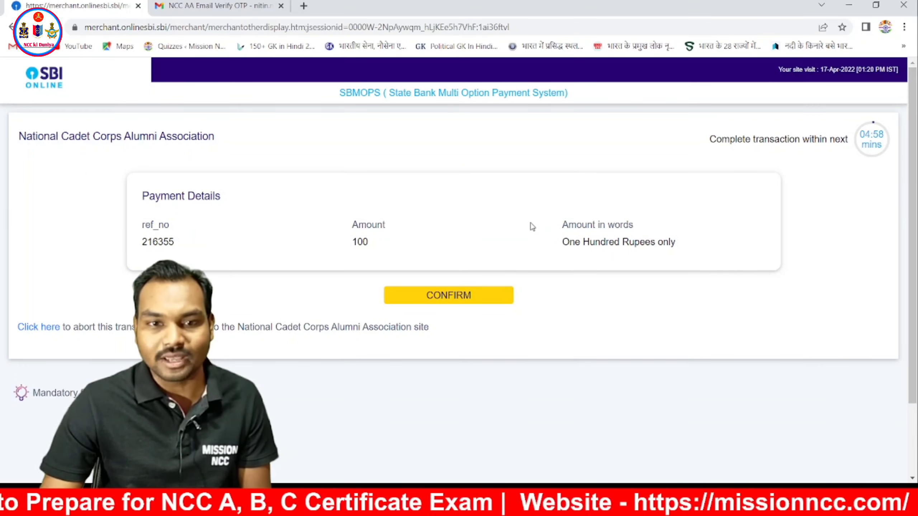
# - Confirm the Rs 100 payment details twice on the SBMOPS Payment Details page
pyautogui.scroll(-1, 575, 239)
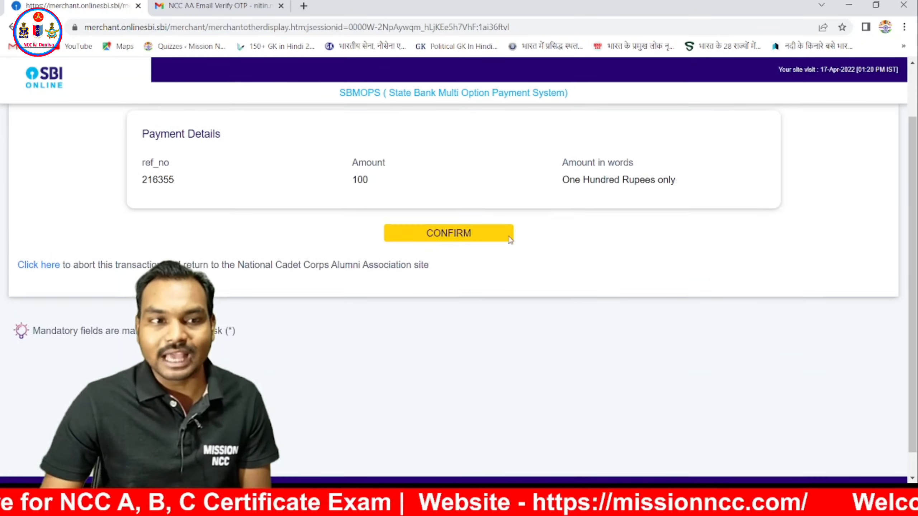
pyautogui.scroll(1, 575, 240)
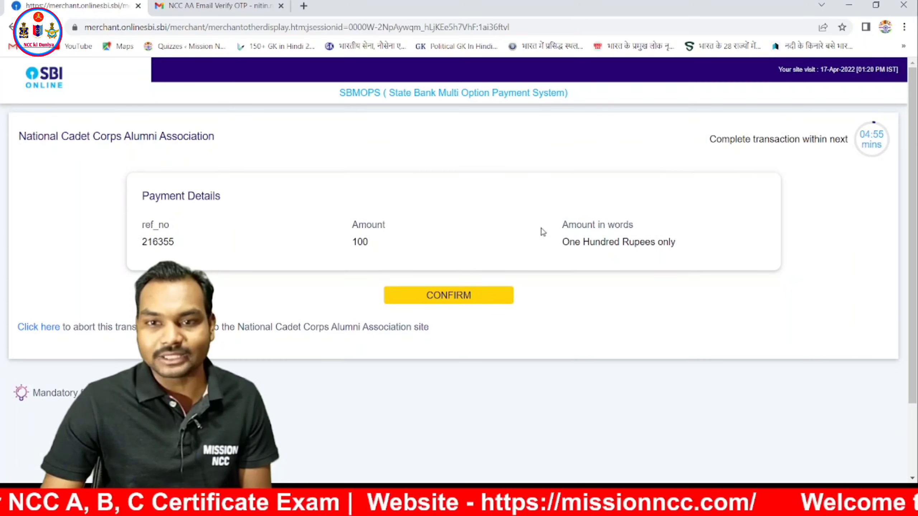
pyautogui.click(467, 297)
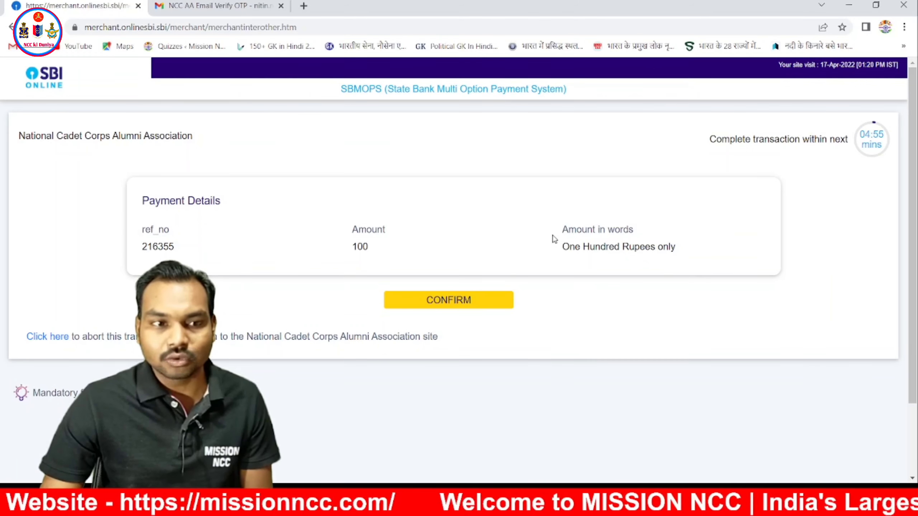
pyautogui.click(426, 300)
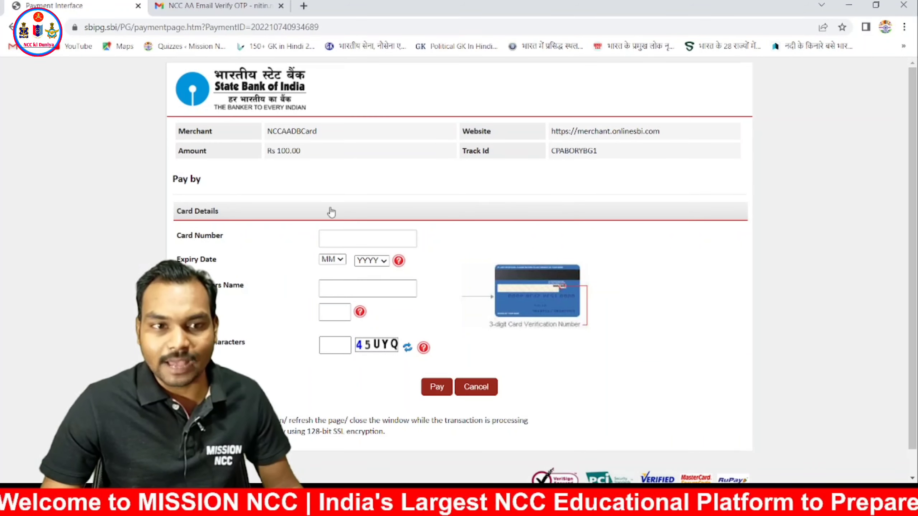
# - Submit the OTP to authorise the Rs 100 card payment
pyautogui.scroll(-1, 267, 197)
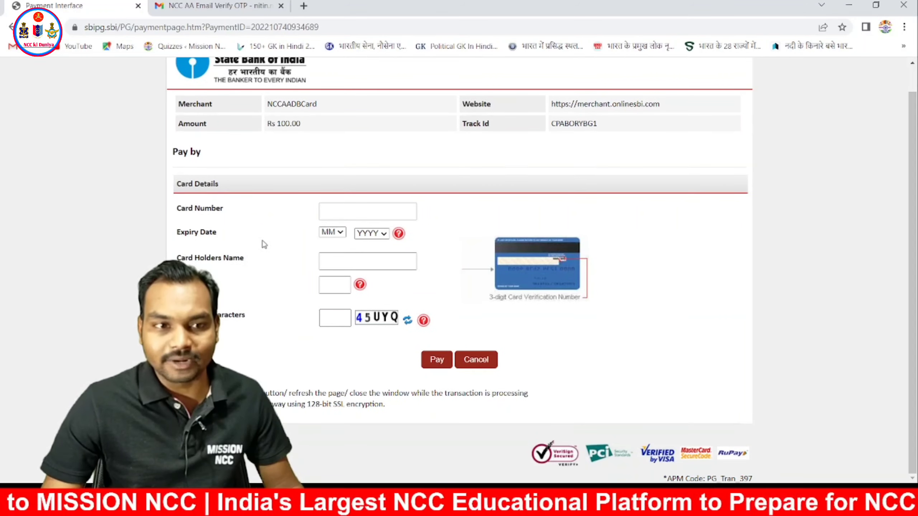
pyautogui.scroll(1, 454, 237)
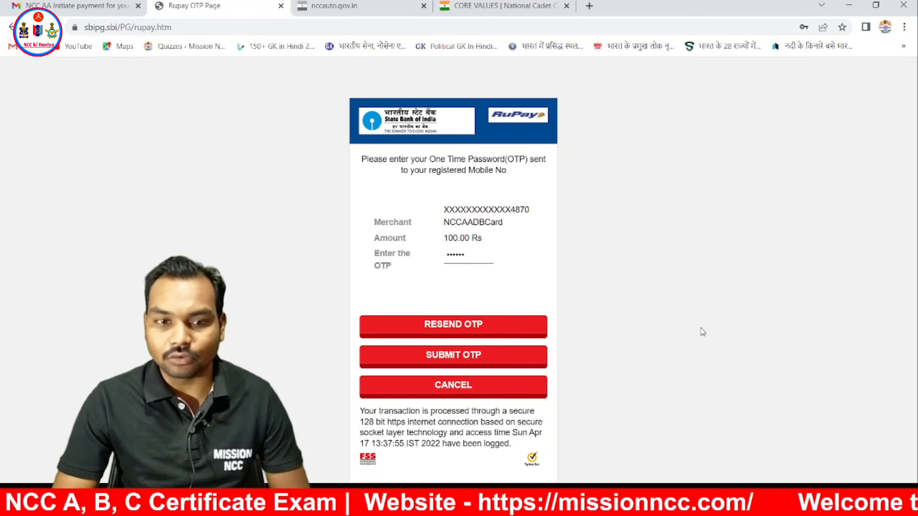
pyautogui.click(480, 357)
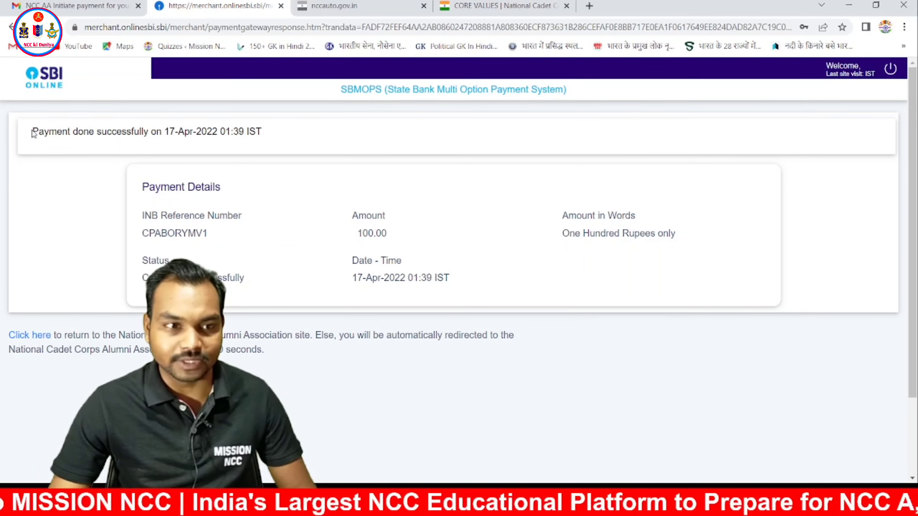
# - Highlight the 'Payment done successfully.' message on the Thank You page
pyautogui.moveTo(32, 131); pyautogui.dragTo(271, 141)
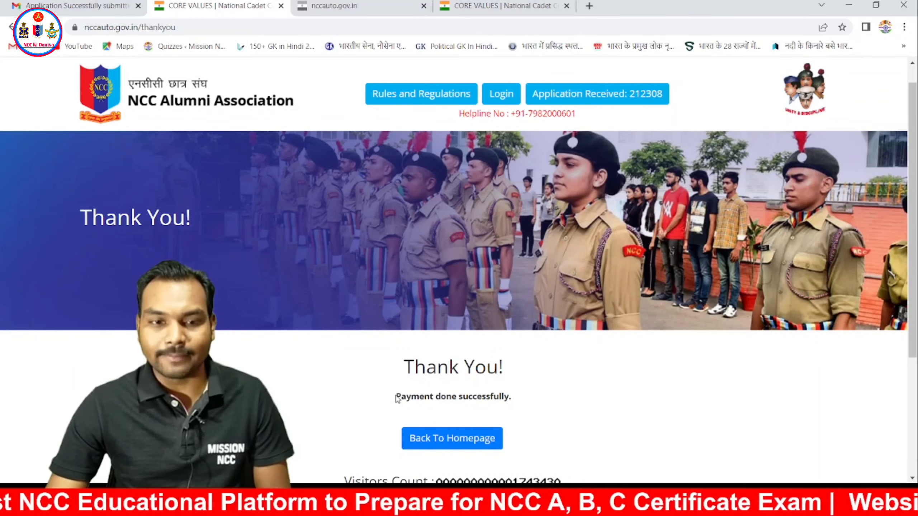
pyautogui.moveTo(396, 397); pyautogui.dragTo(561, 403)
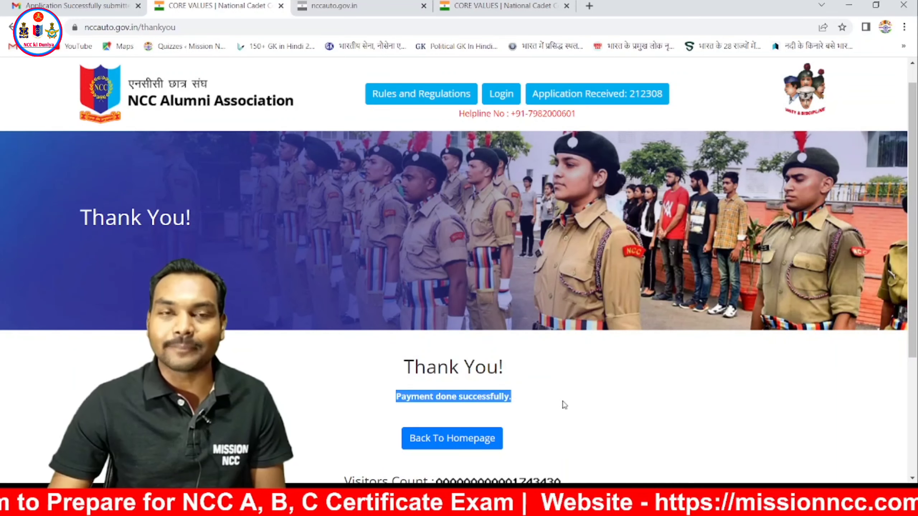
pyautogui.click(87, 5)
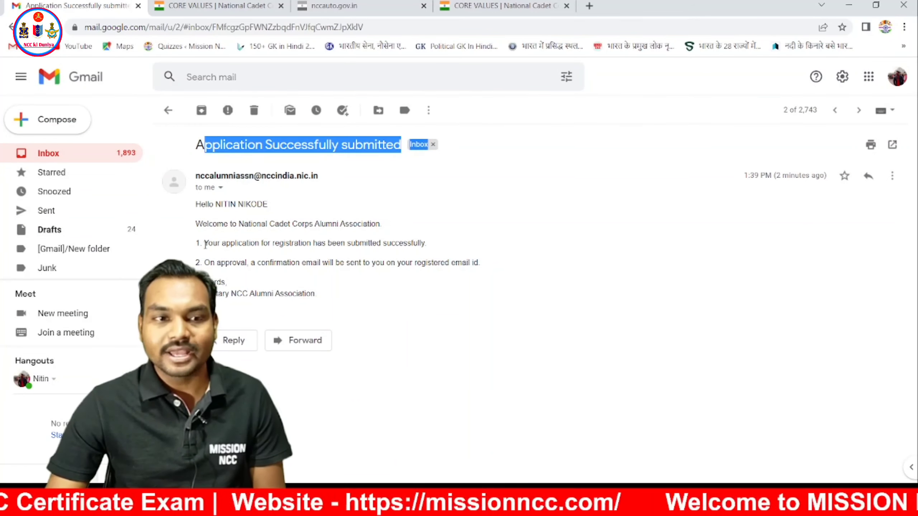
pyautogui.moveTo(204, 244); pyautogui.dragTo(448, 249)
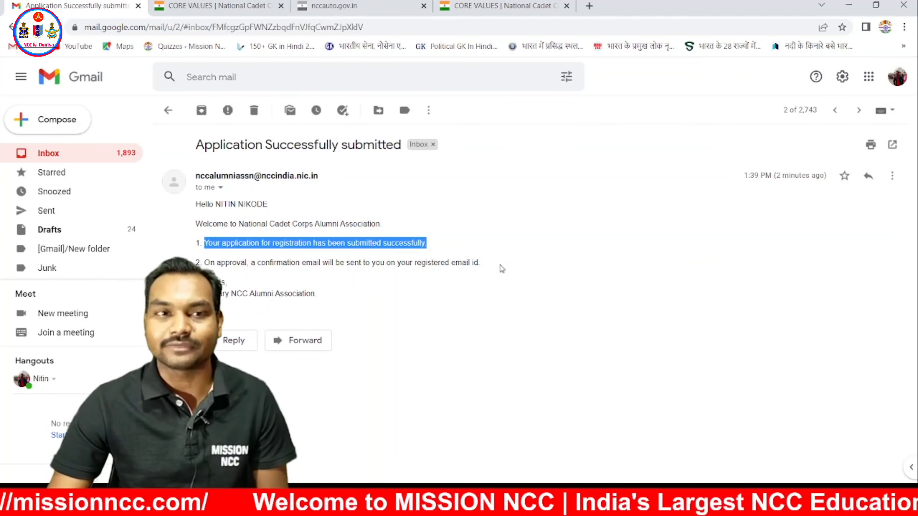
pyautogui.click(222, 6)
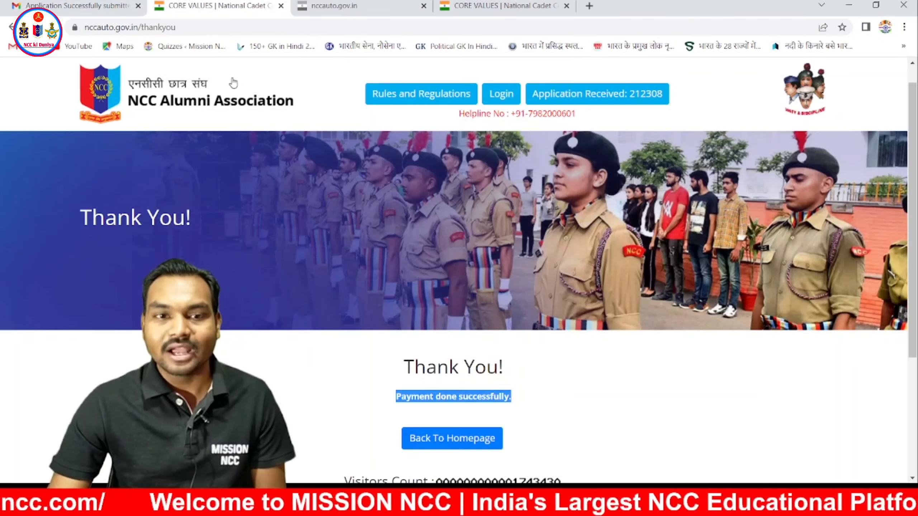